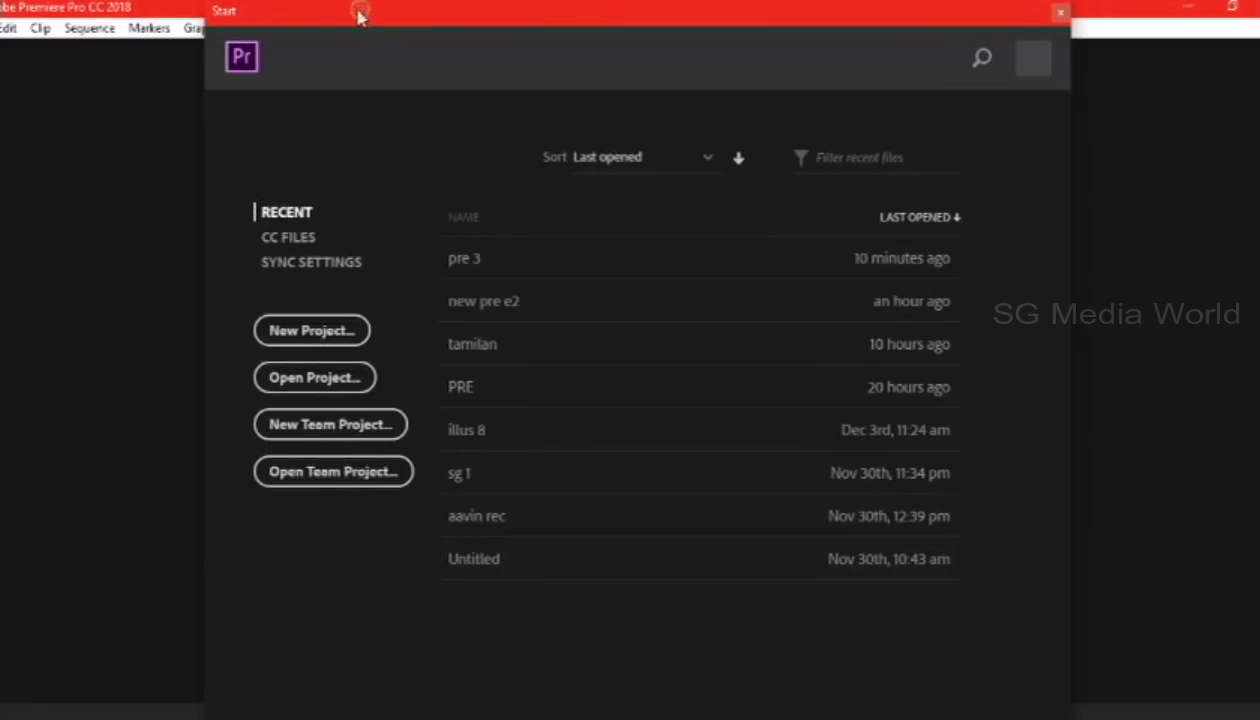
- Move the Start window aside and begin a New Project with default settings, still Untitled
drag(362, 18, 293, 20)
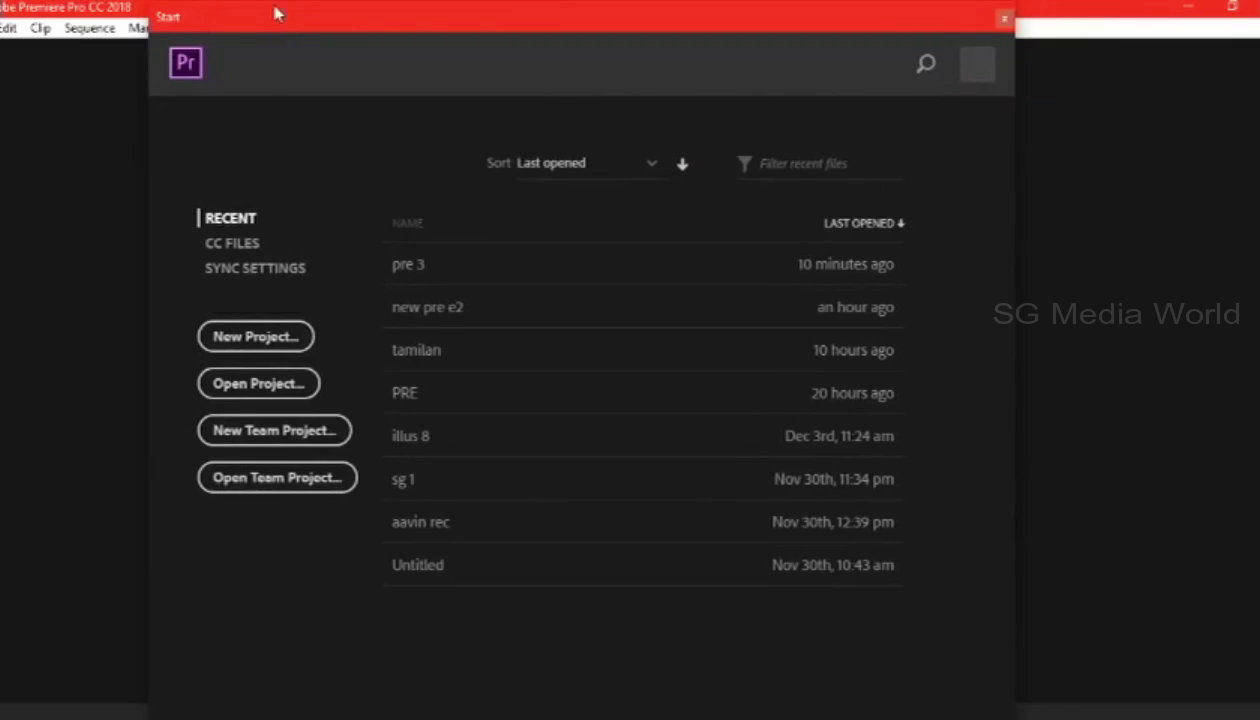
click(253, 340)
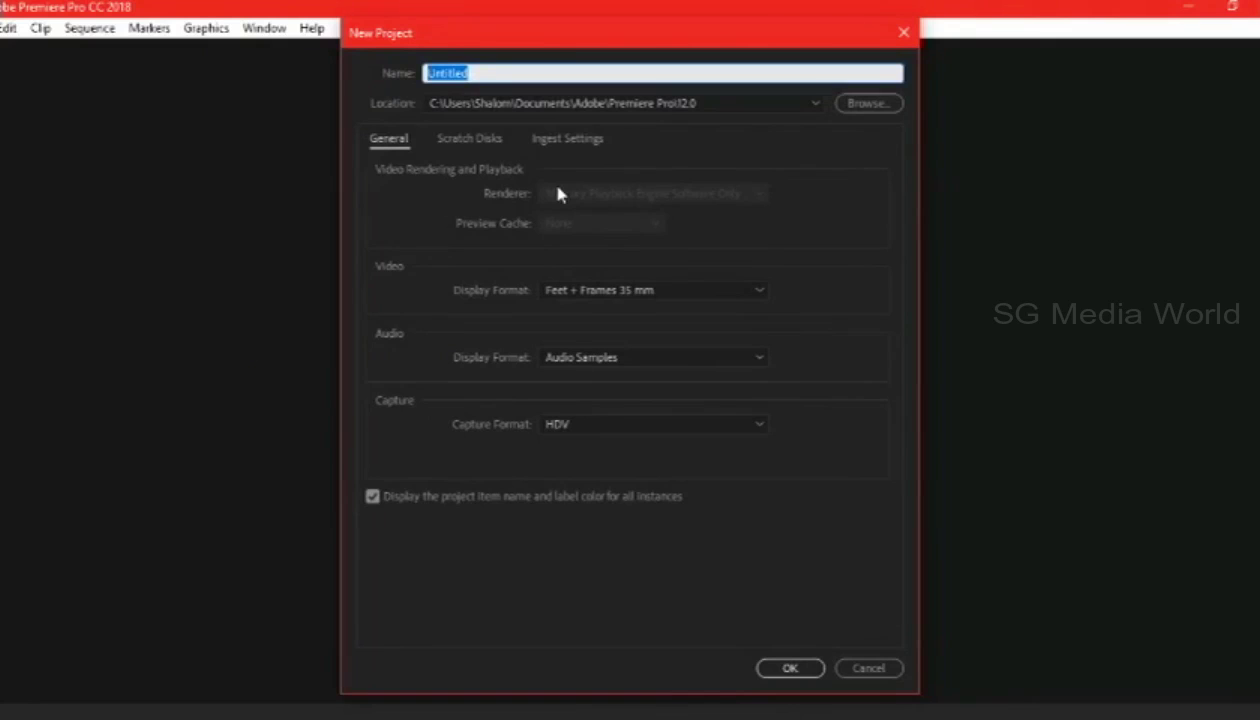
- Name the new project 'welcome' and create it
text(welcome)
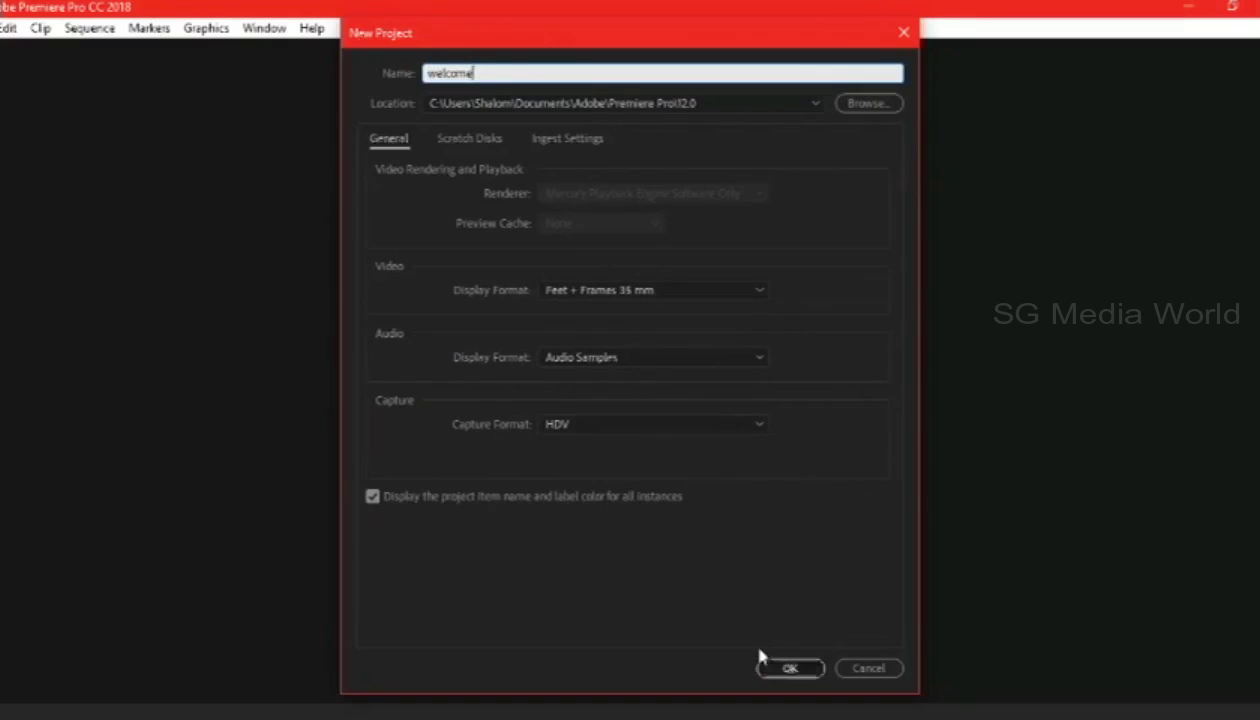
click(780, 670)
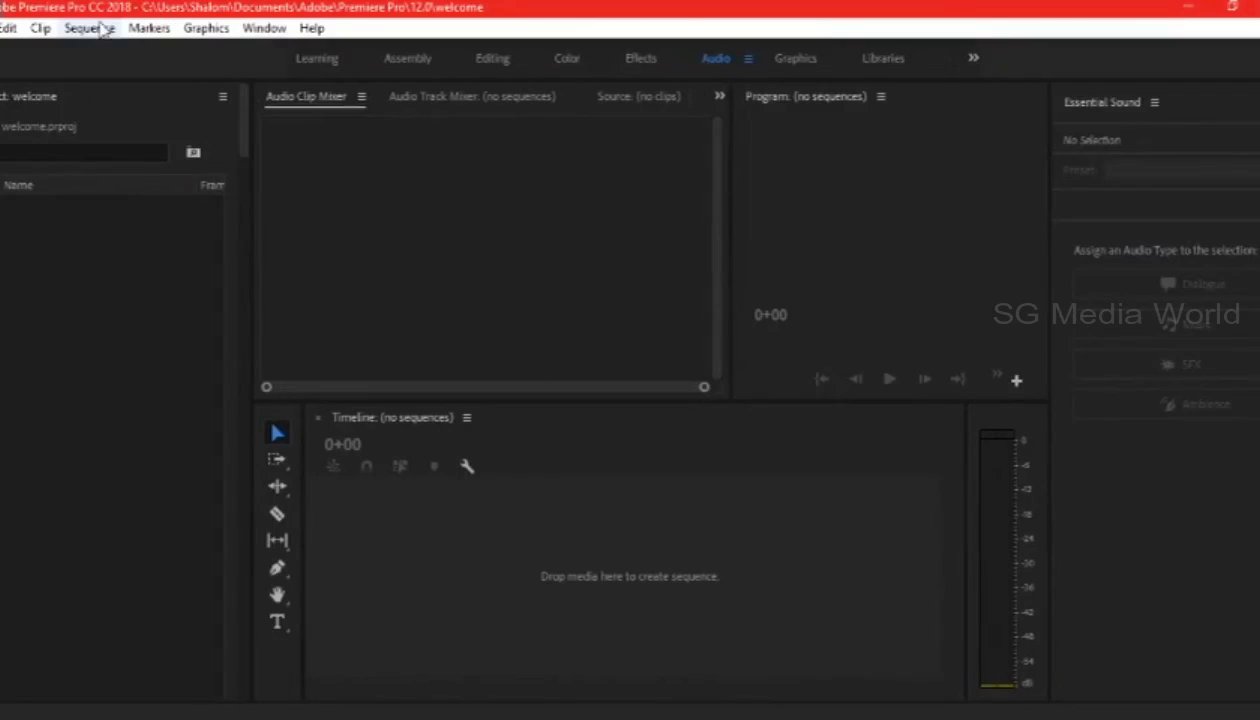
- Choose File > New > Sequence to bring up the sequence preset list
click(2, 28)
mouse_move(18, 52)
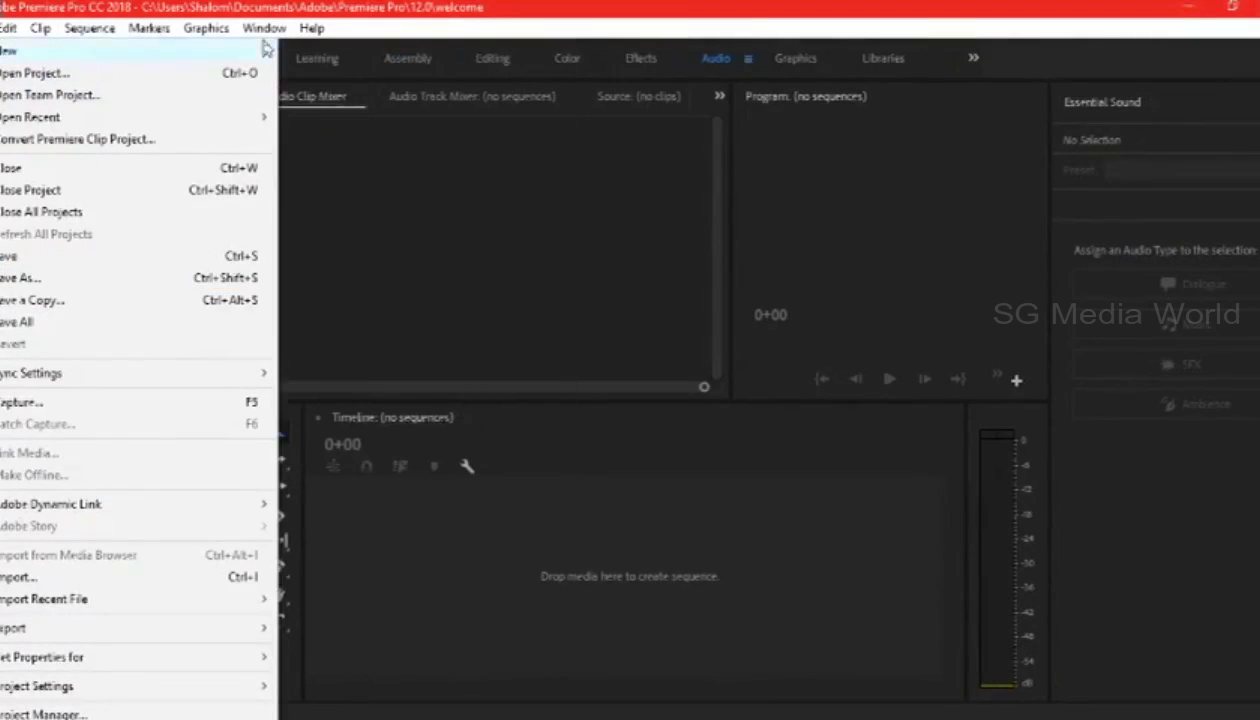
mouse_move(262, 50)
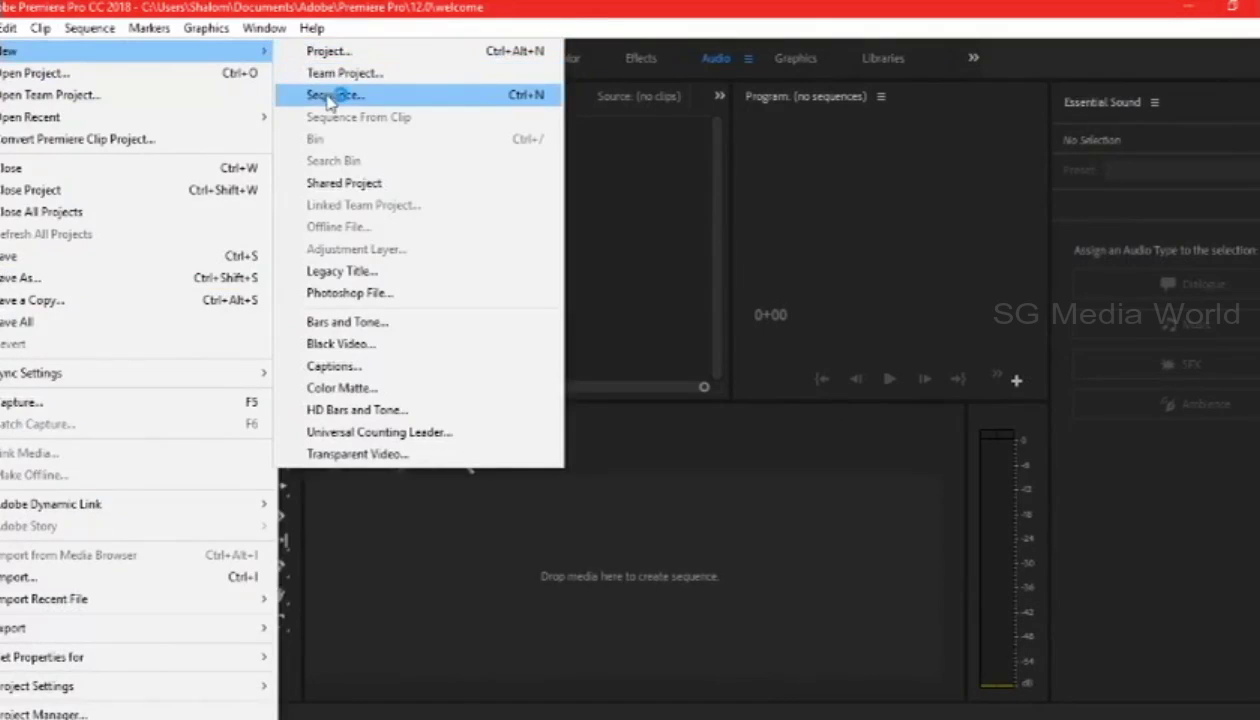
click(330, 97)
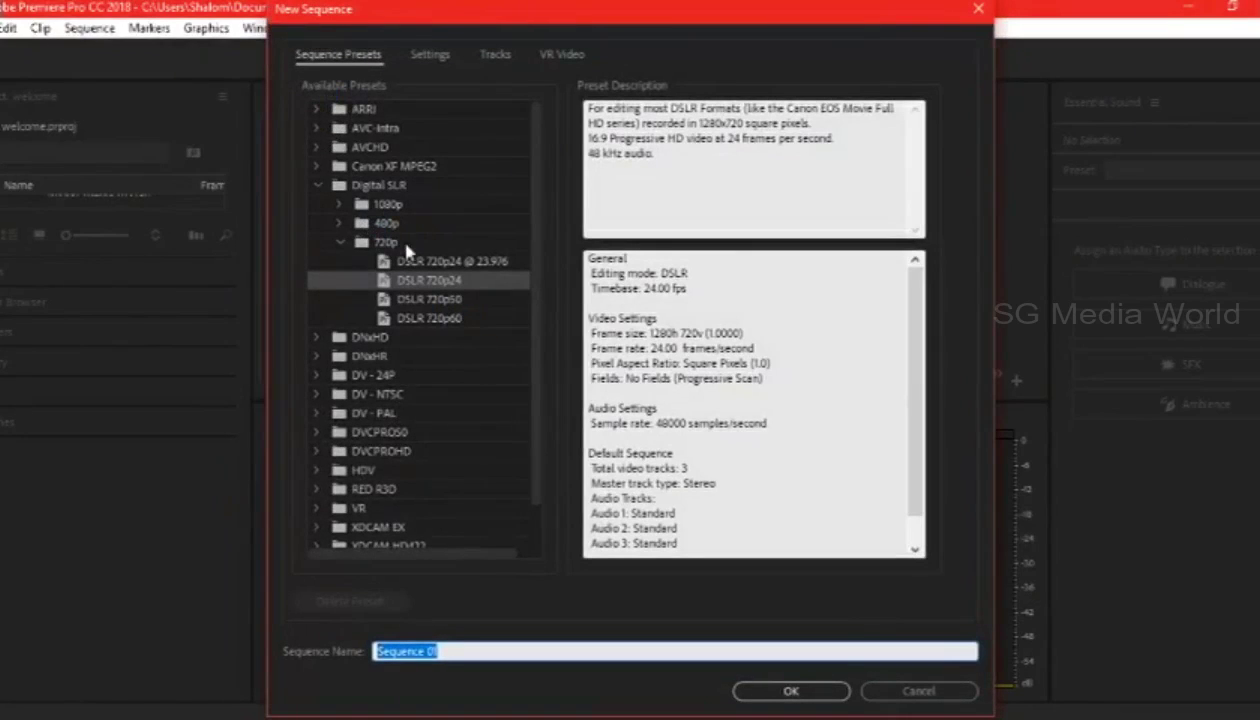
- Create Sequence 01 from the Digital SLR 720p preset DSLR 720p50
click(499, 264)
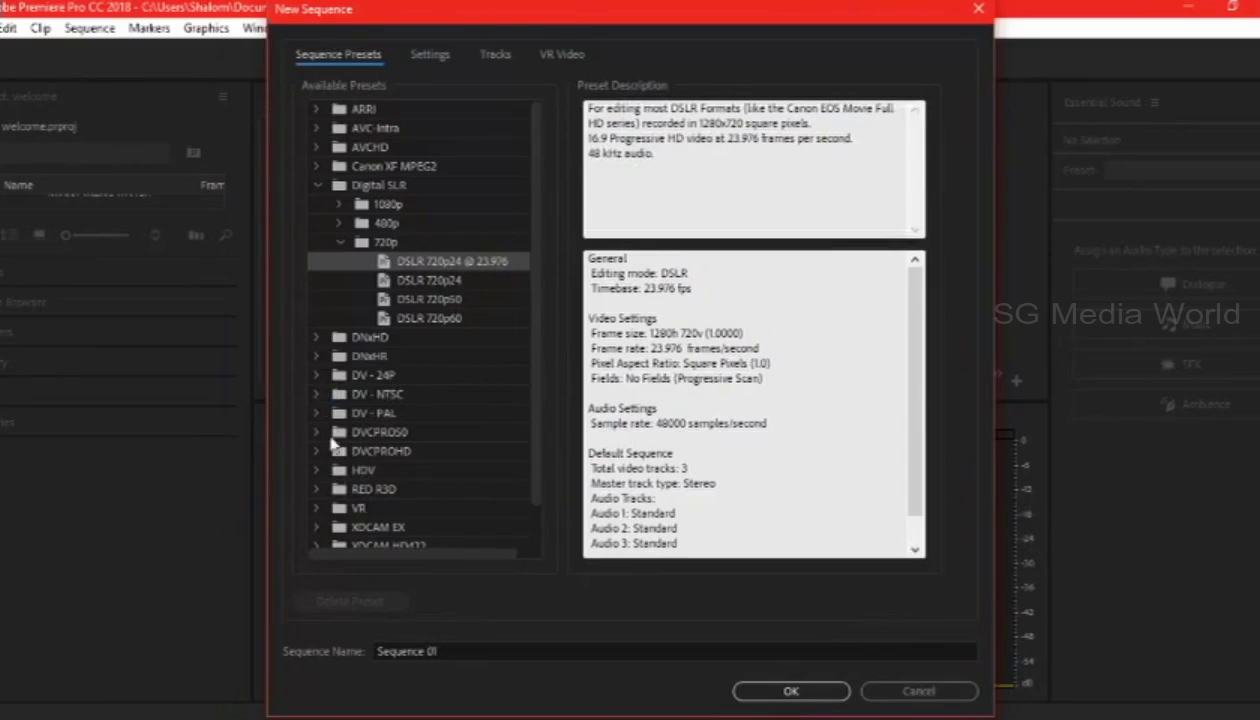
scroll(540, 326, down, 2)
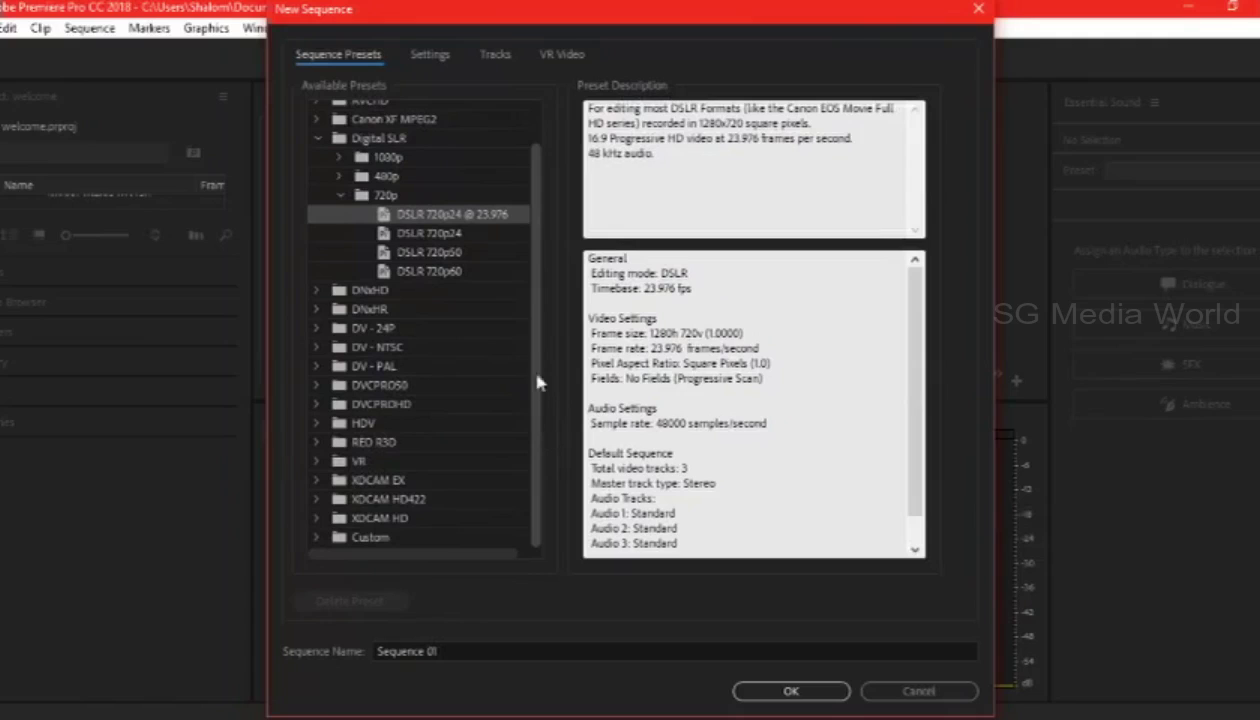
click(444, 253)
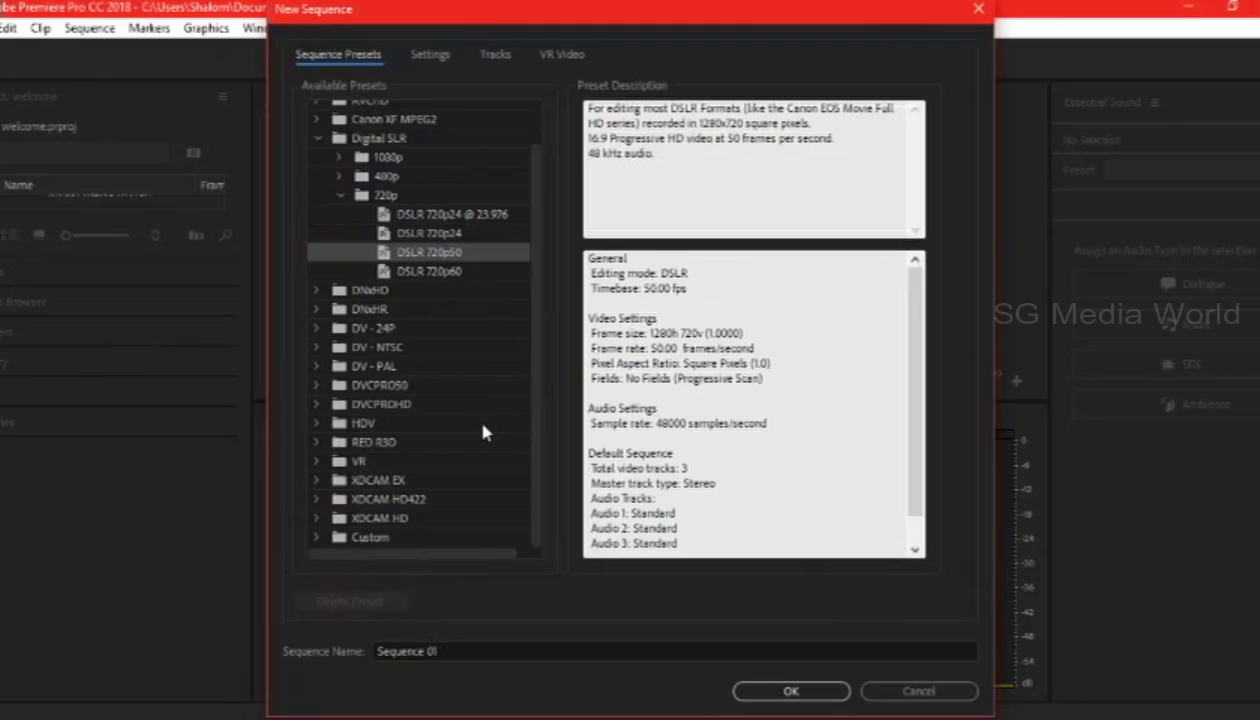
click(776, 694)
click(776, 695)
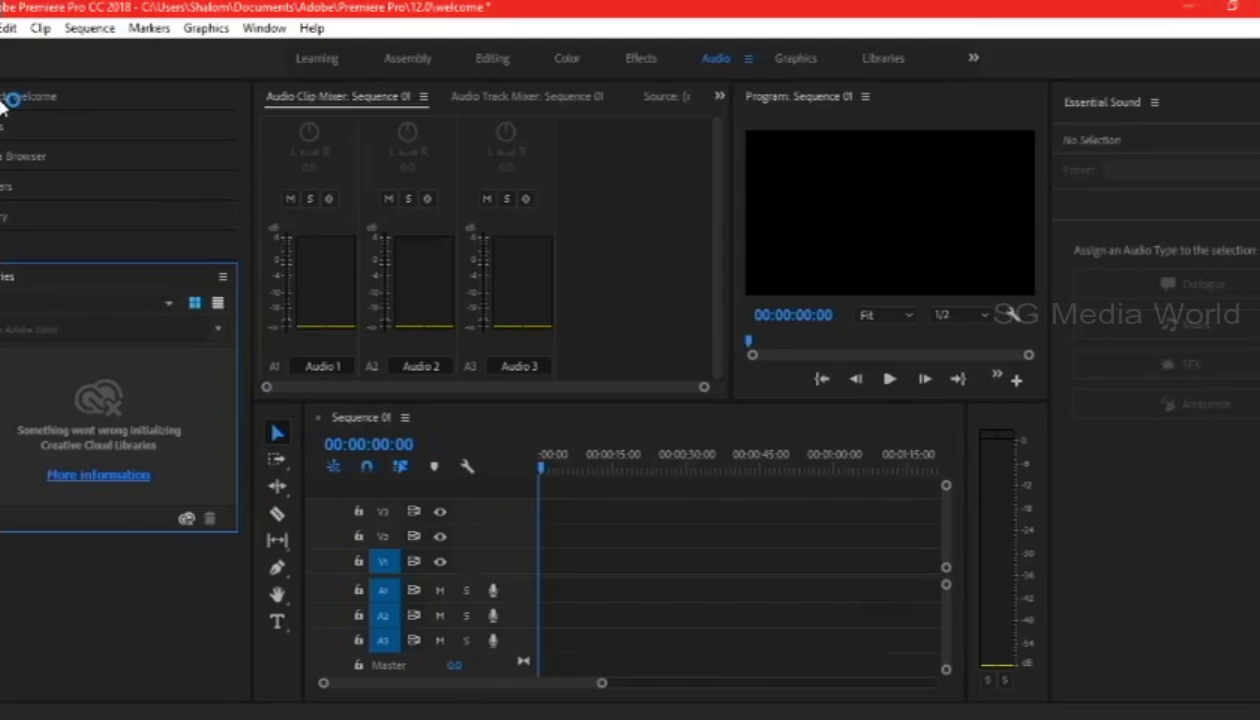
- Import laptop-312499_1280.png from the Downloads folder into the project beside Sequence 01
click(5, 100)
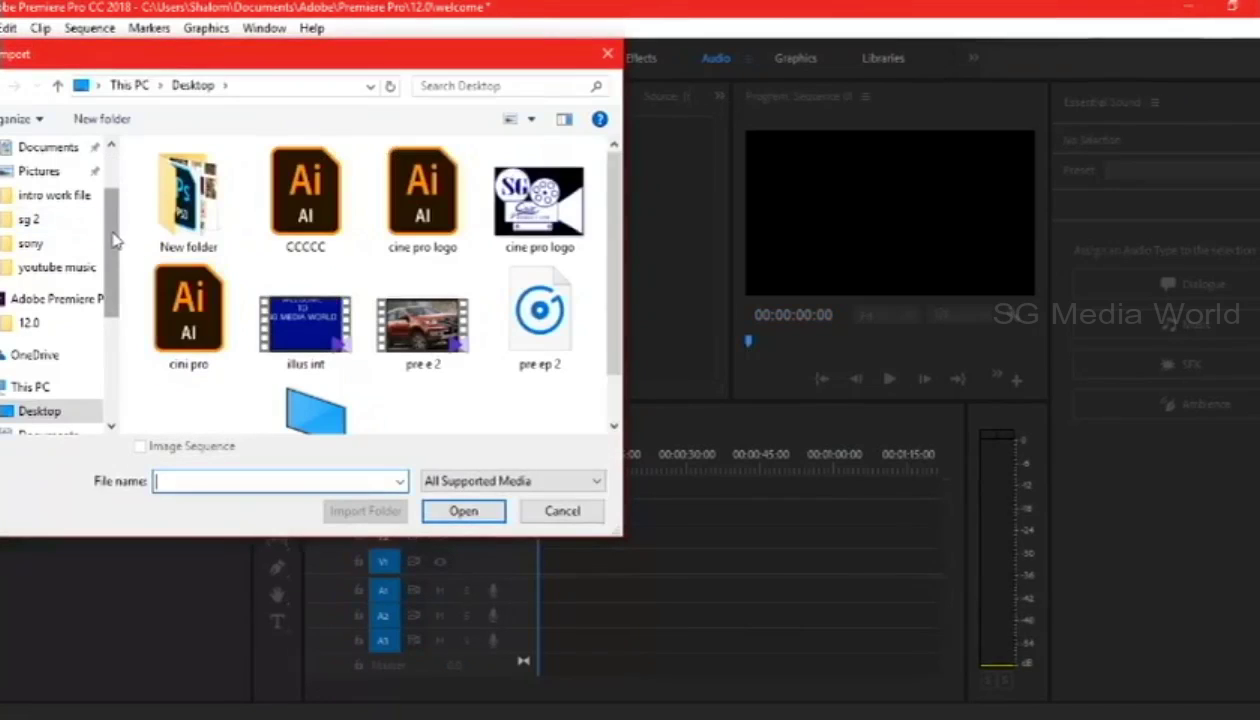
scroll(115, 183, up, 2)
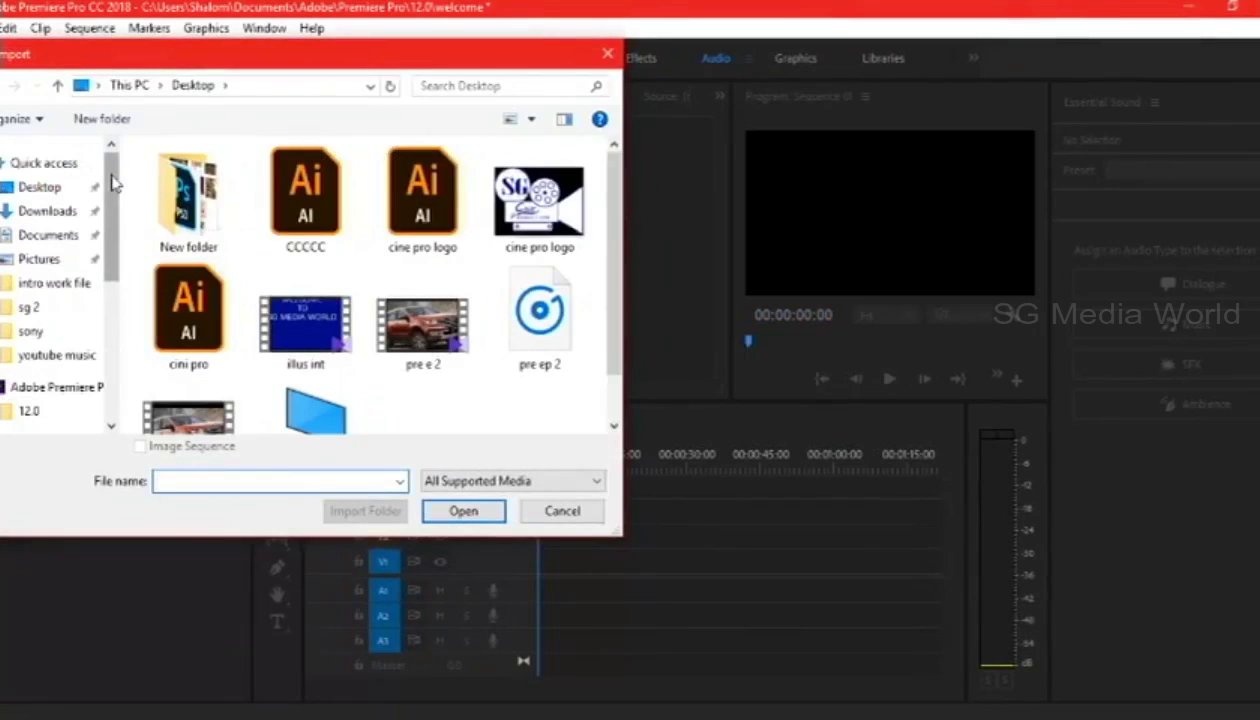
click(46, 212)
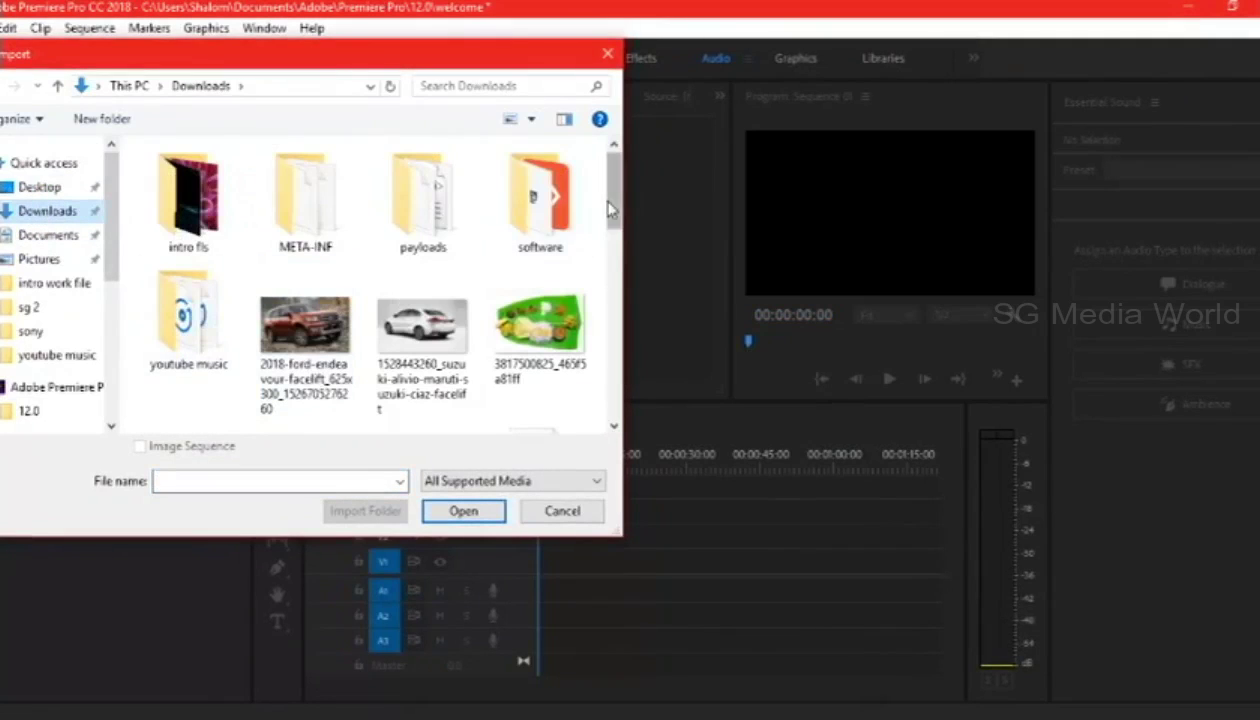
mouse_move(612, 190)
mouse_down()
mouse_move(616, 270)
mouse_move(617, 228)
mouse_up()
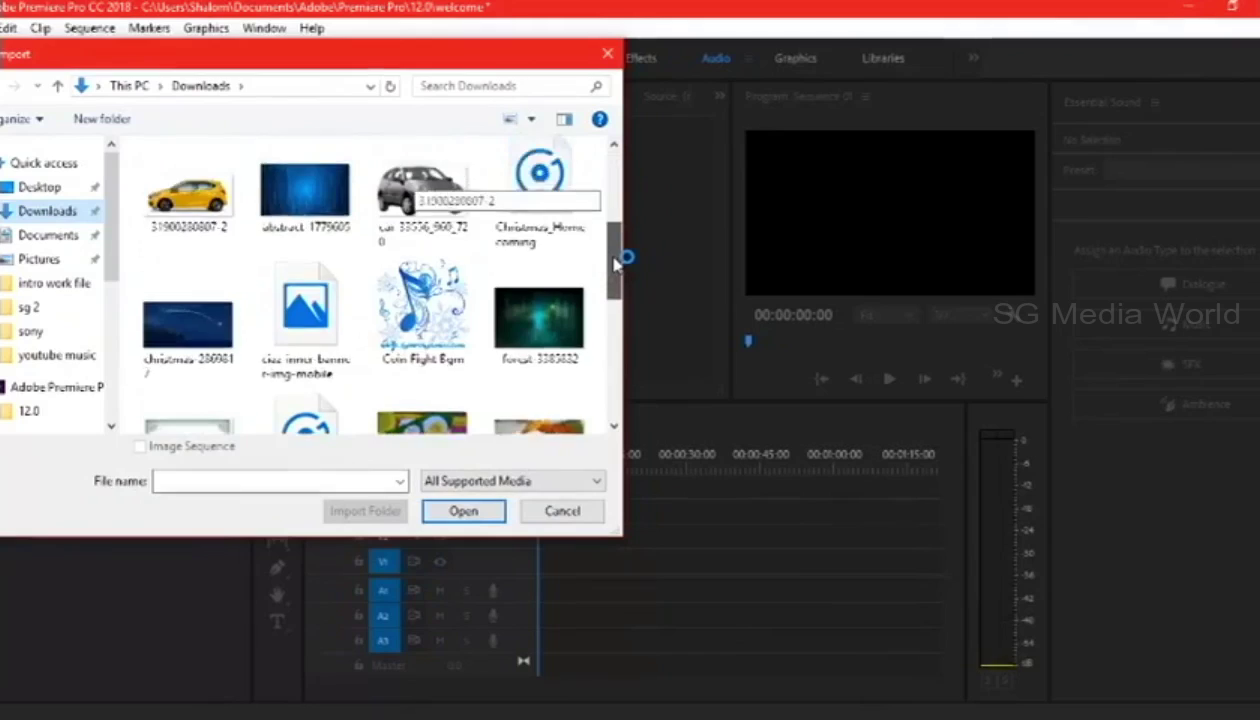
drag(616, 230, 617, 278)
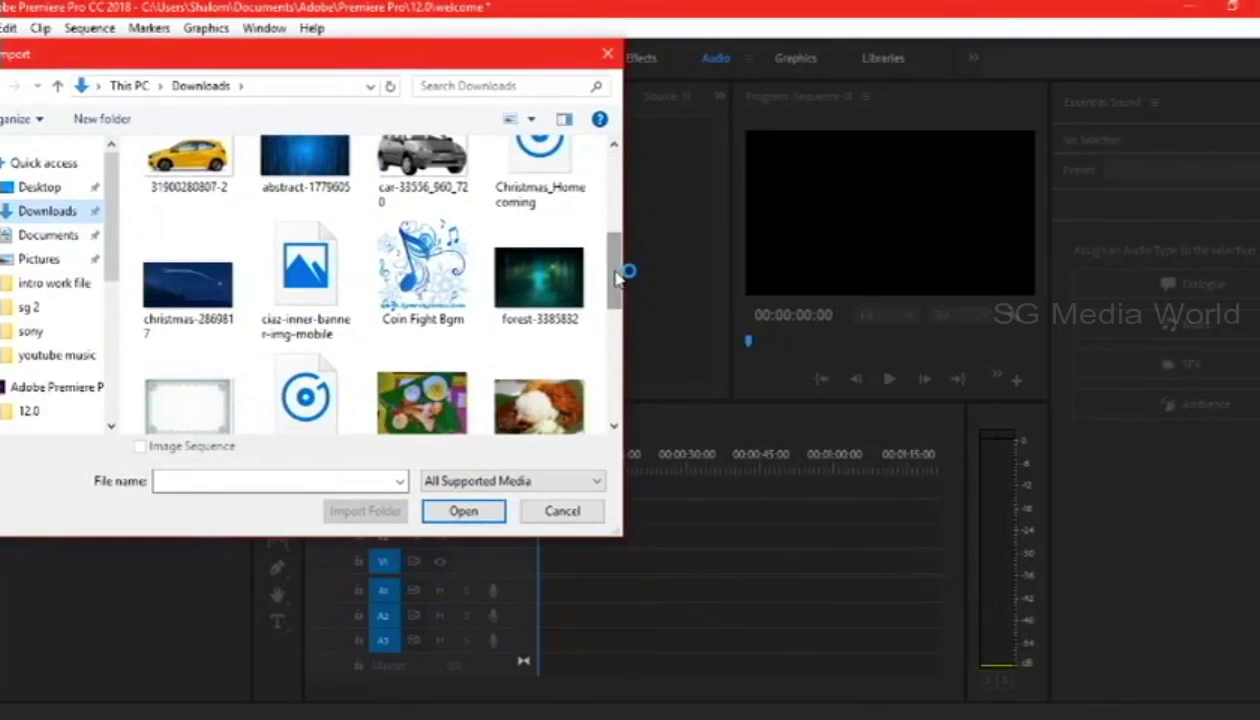
drag(616, 278, 616, 328)
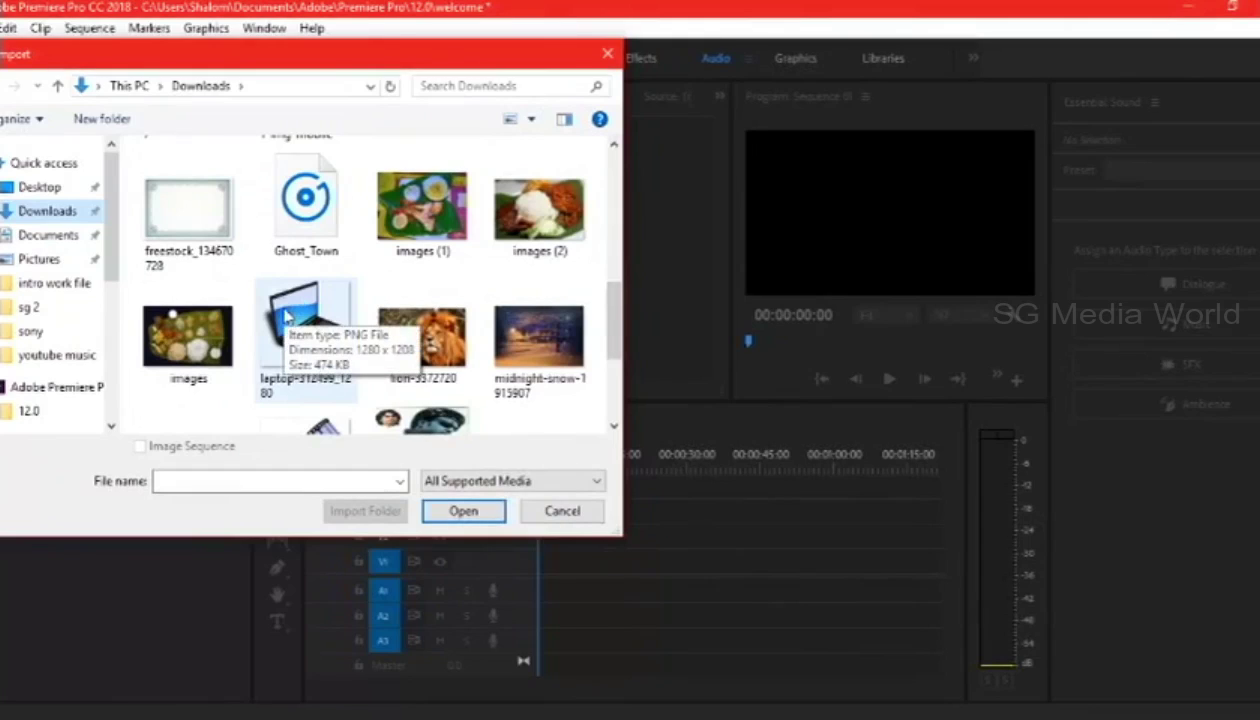
double_click(286, 316)
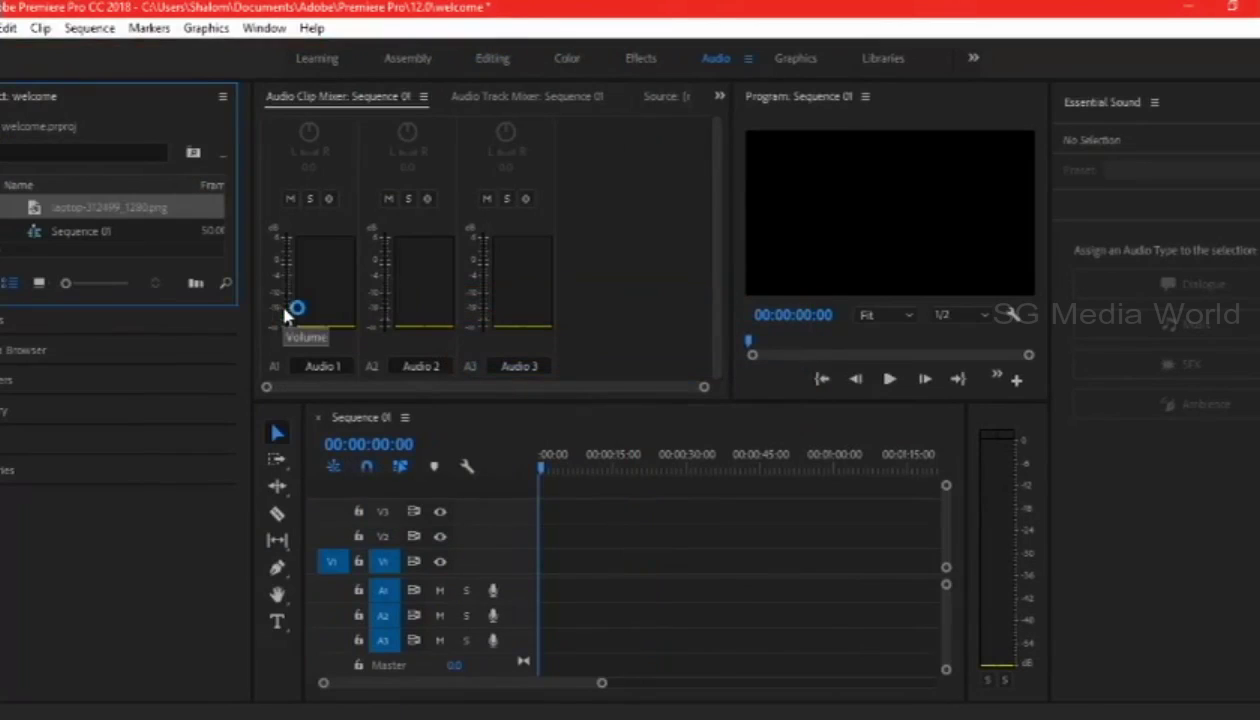
- Place the laptop PNG on V1 and scale it down within the enlarged Program monitor
drag(117, 213, 548, 566)
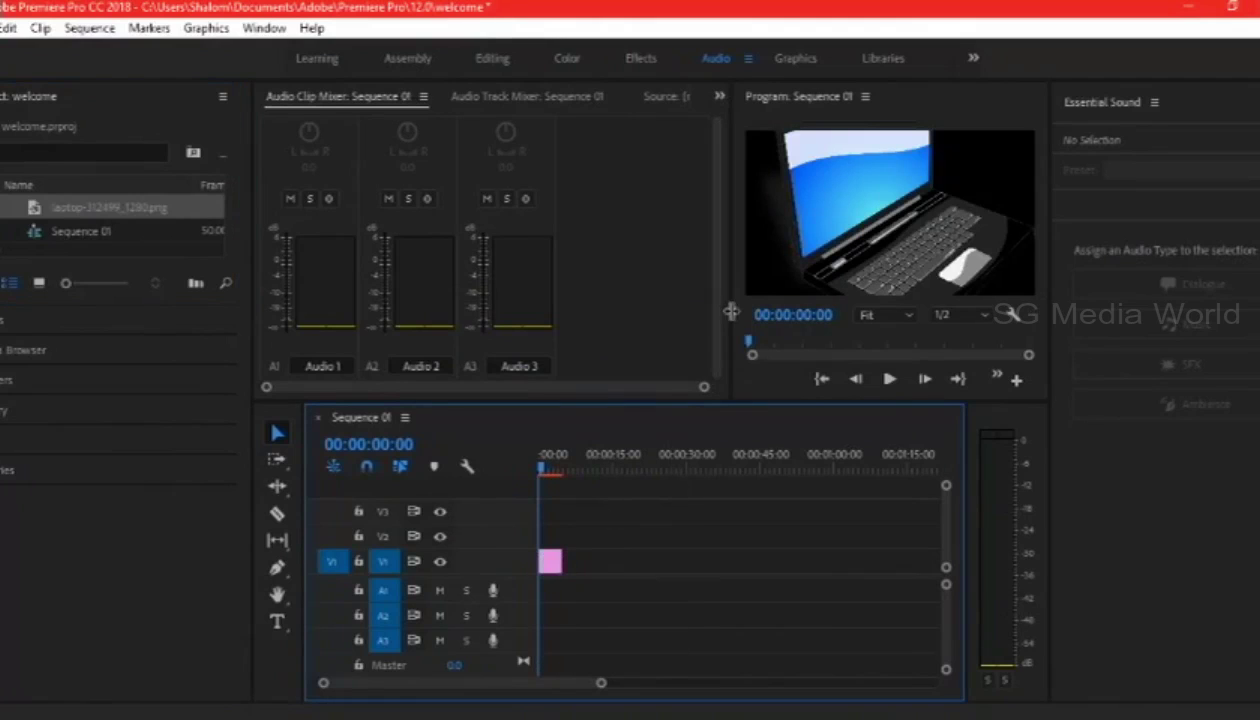
drag(731, 313, 633, 313)
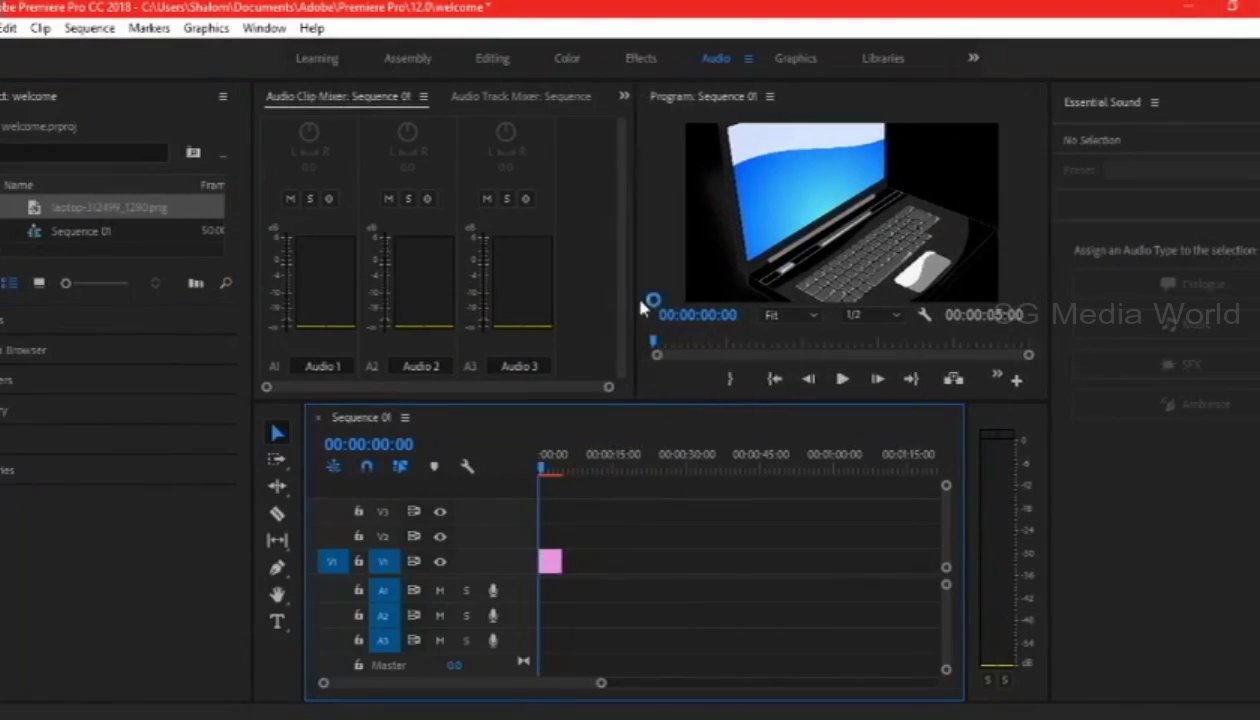
double_click(845, 187)
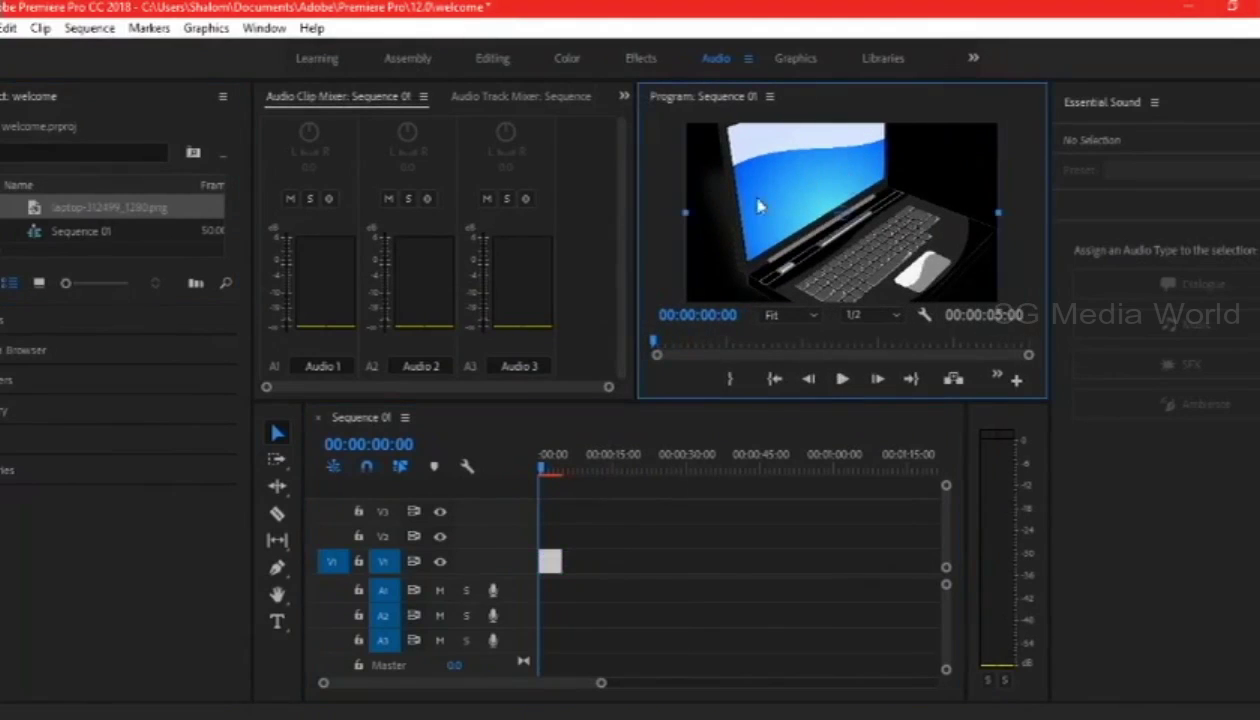
mouse_move(688, 214)
mouse_down()
mouse_move(769, 235)
mouse_move(763, 247)
mouse_up()
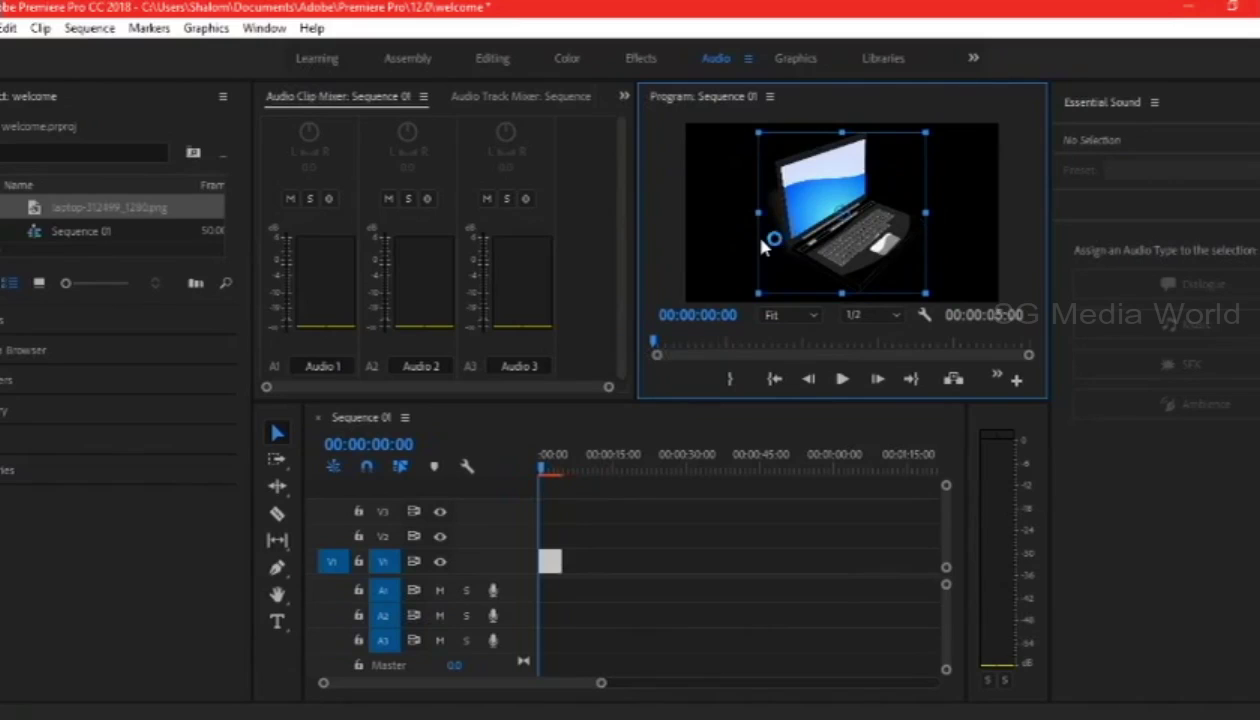
- Switch to the Effects workspace so the Effects panel lists presets and effect folders
click(833, 256)
click(547, 467)
click(548, 470)
click(548, 470)
click(555, 468)
click(652, 178)
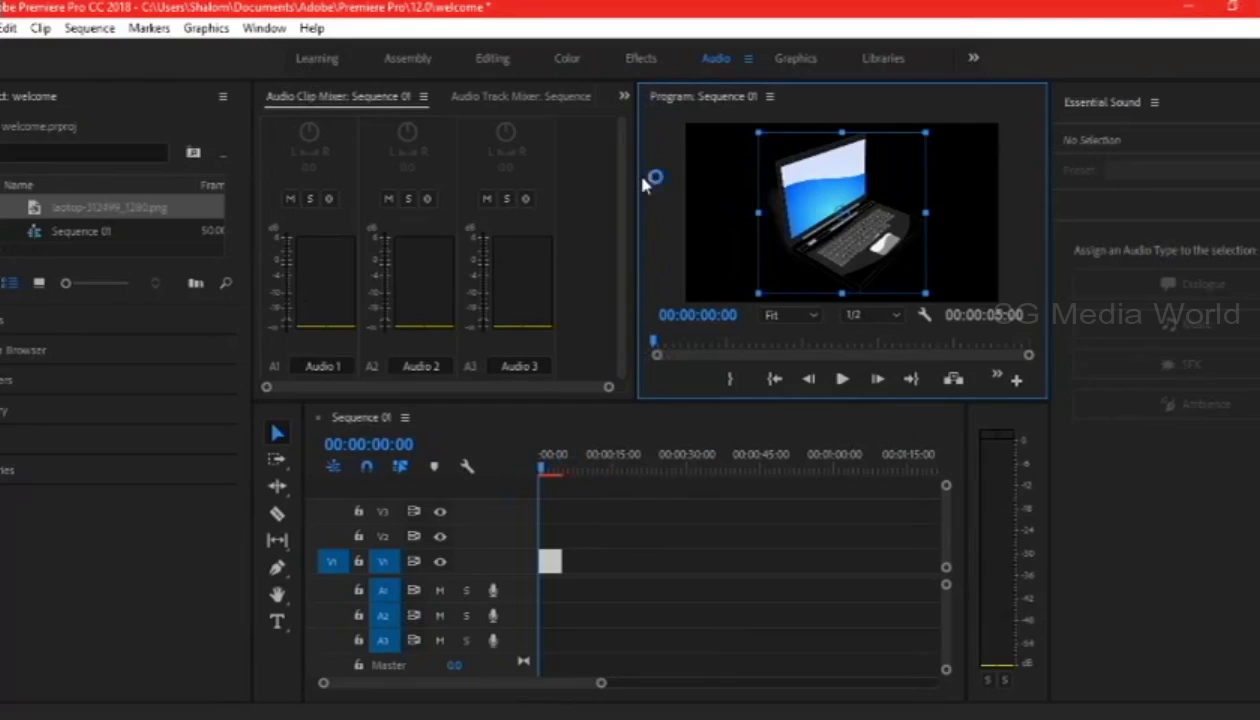
click(640, 58)
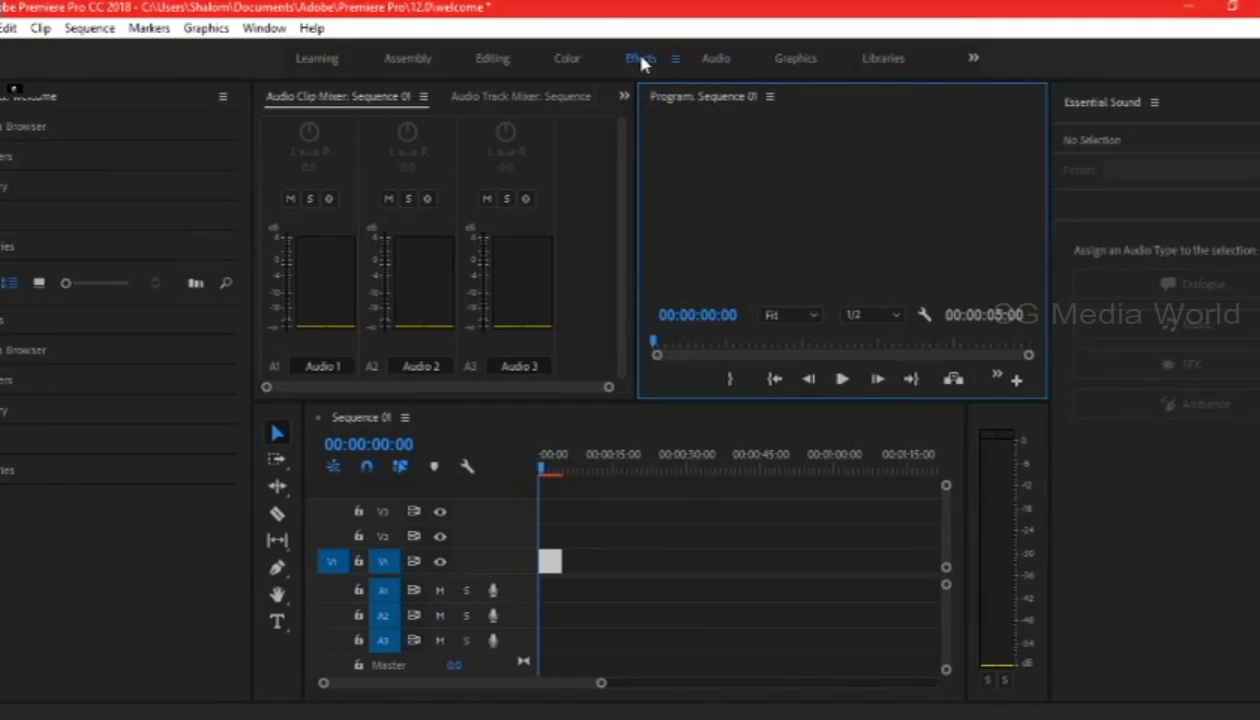
click(643, 60)
click(1092, 194)
click(1078, 203)
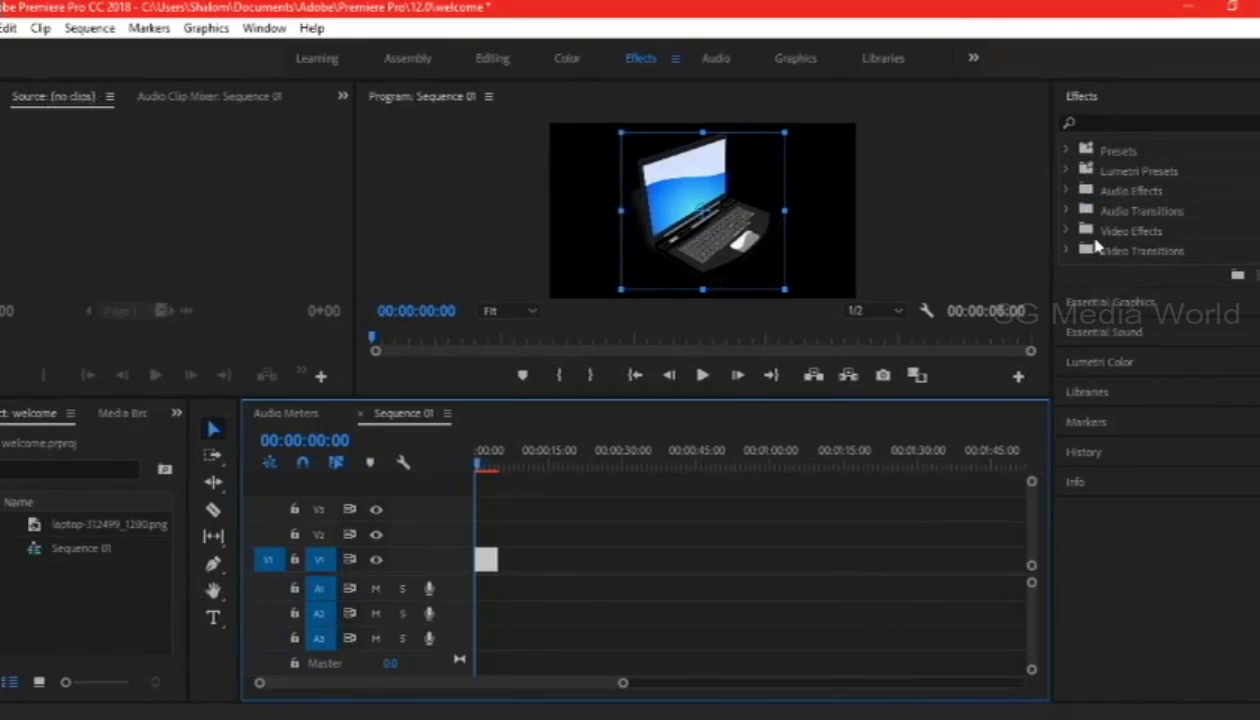
- Expand Presets > Blurs and open Fast Blur In's properties (Fast Blur 127 to 0, In Point)
click(1076, 174)
click(1110, 254)
click(1066, 150)
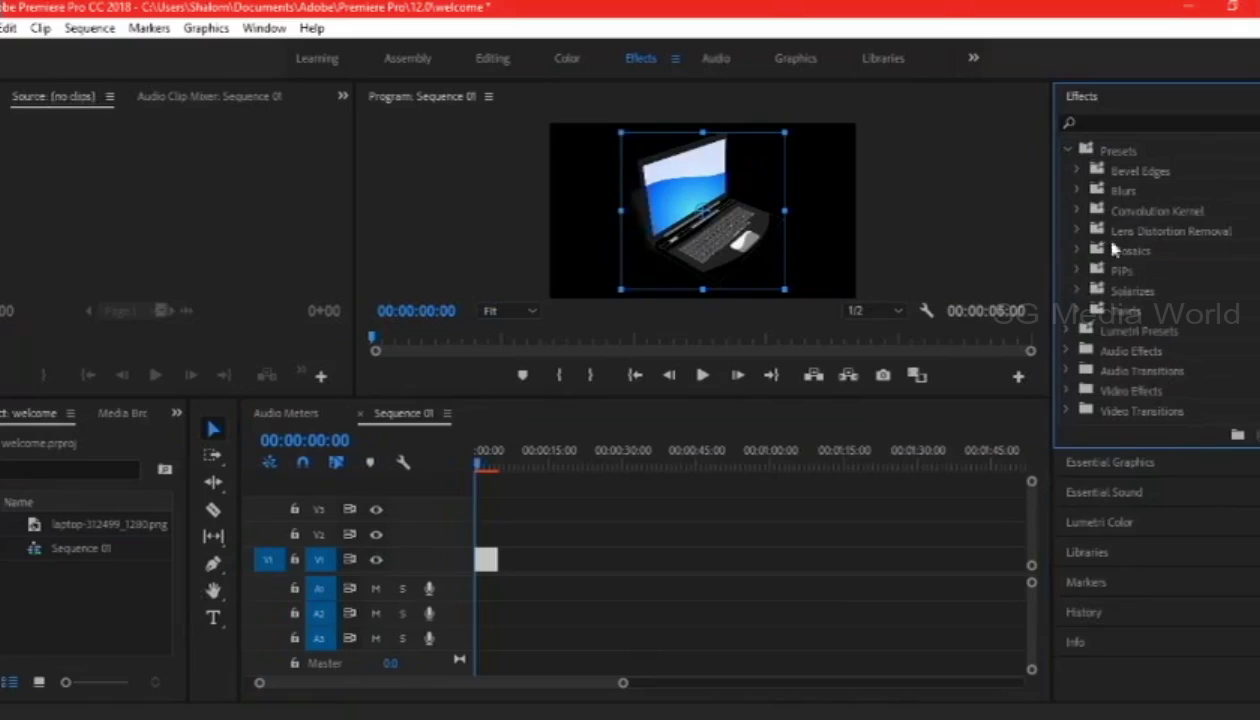
click(1090, 190)
click(1077, 190)
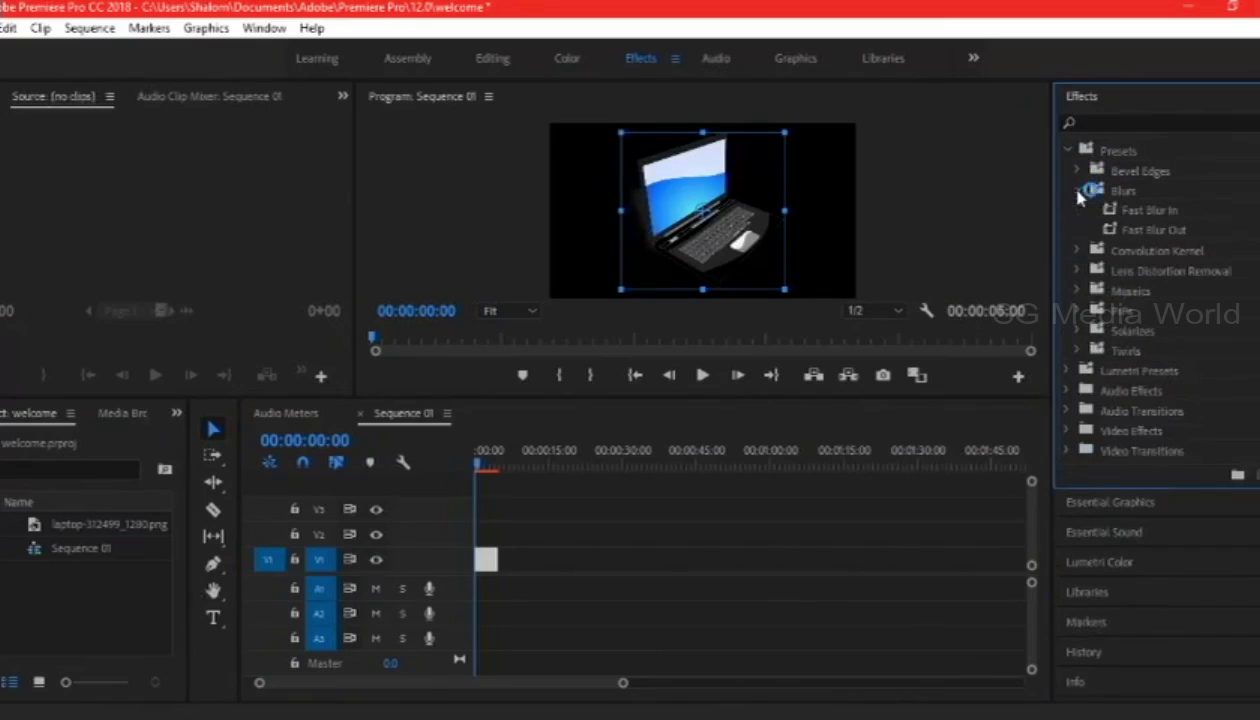
click(1151, 210)
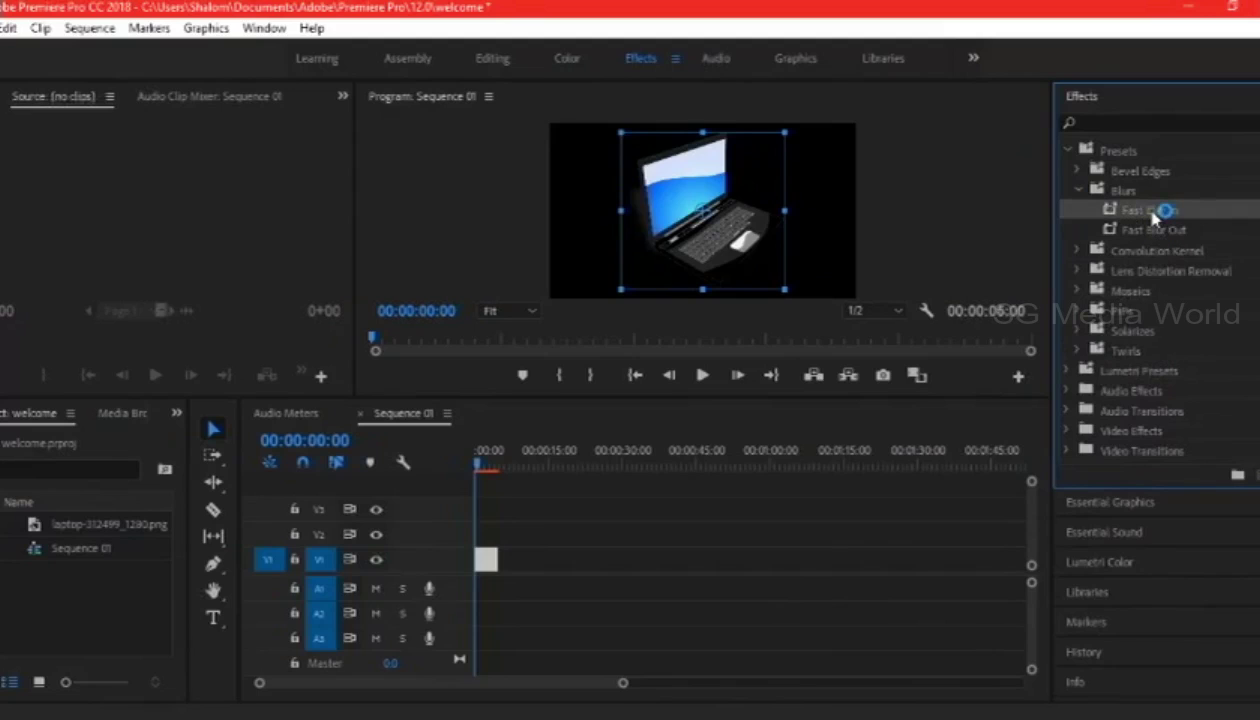
double_click(1153, 212)
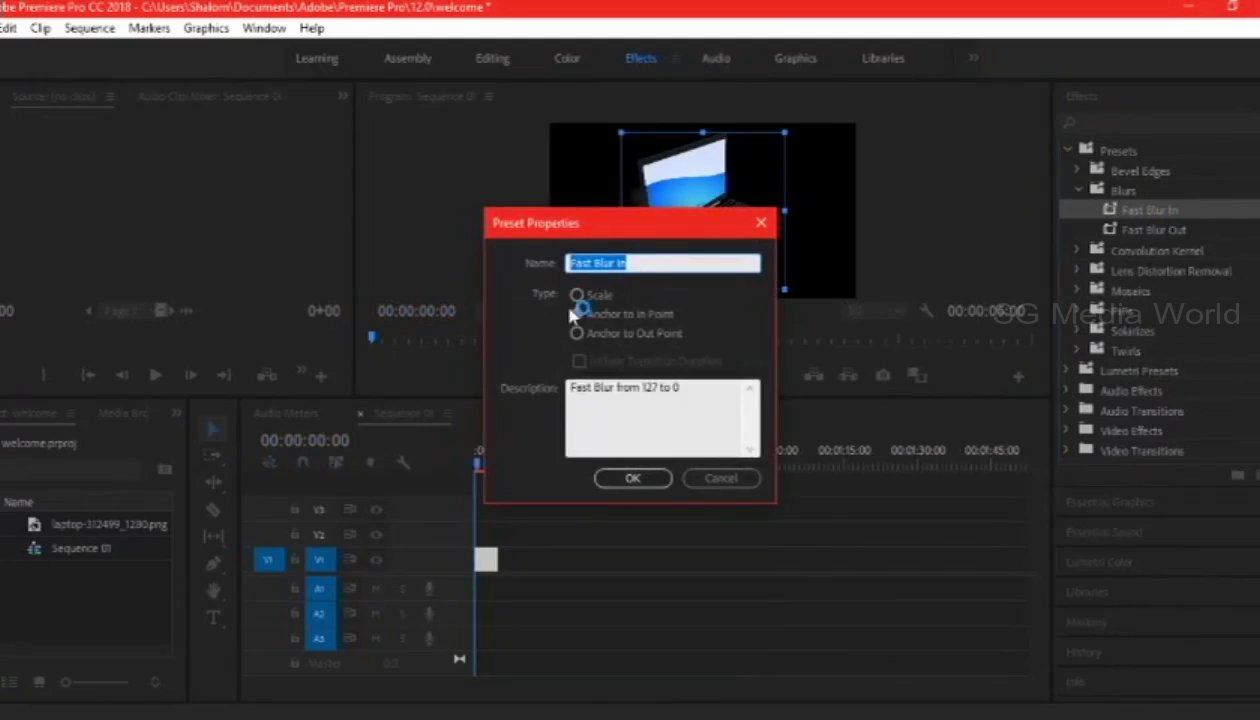
- Close the preset properties, preview playback, and drop Fast Blur Out onto the laptop clip at 00:00:01:10
click(646, 481)
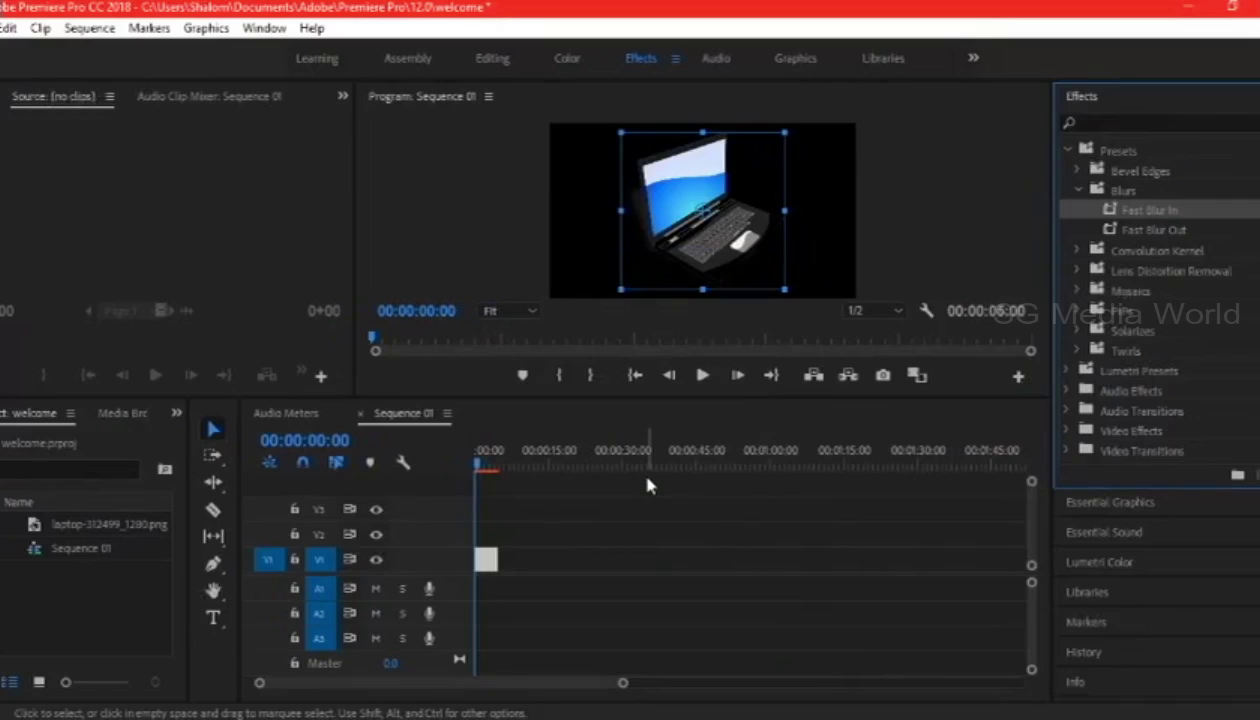
key(space)
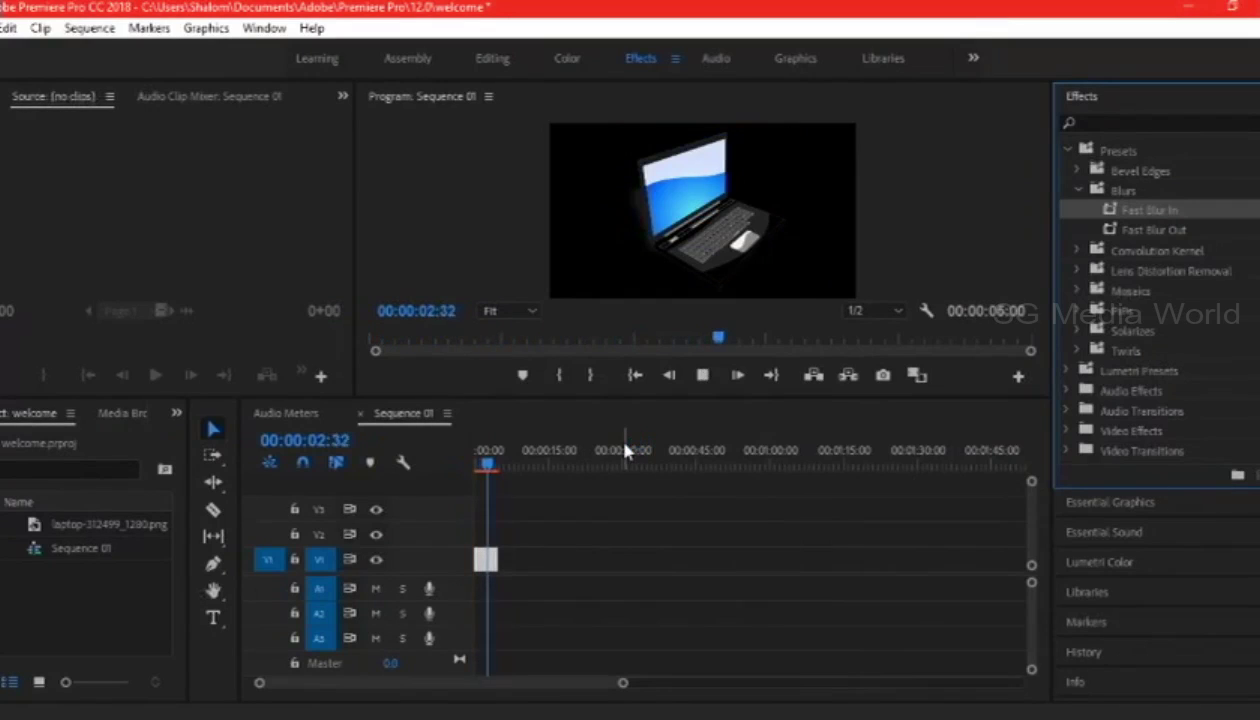
key(space)
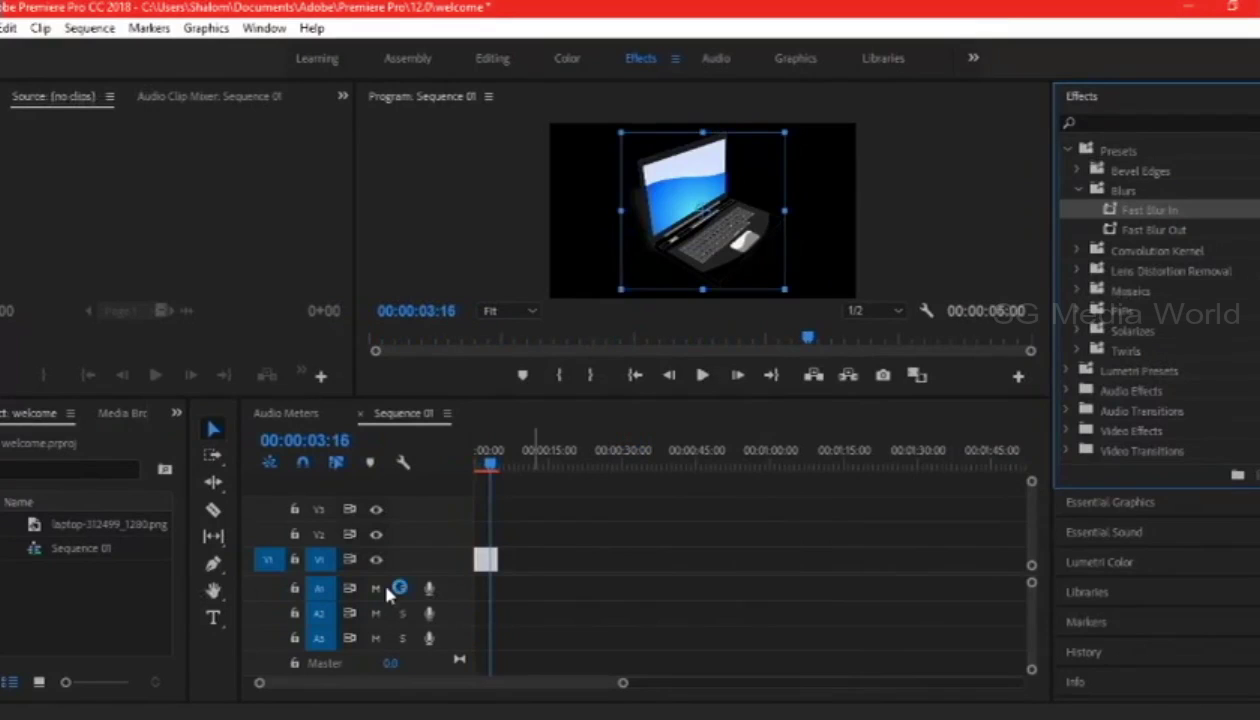
drag(484, 466, 479, 462)
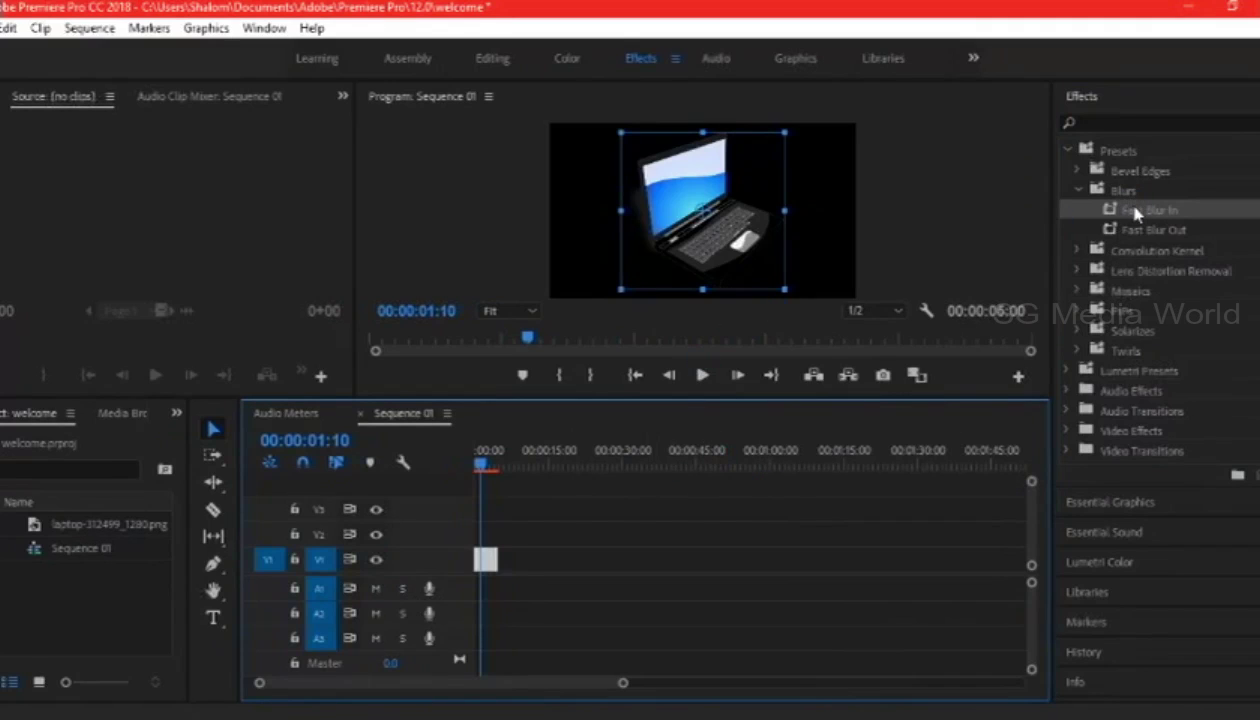
mouse_move(1130, 232)
mouse_down()
mouse_move(897, 393)
mouse_move(493, 565)
mouse_up()
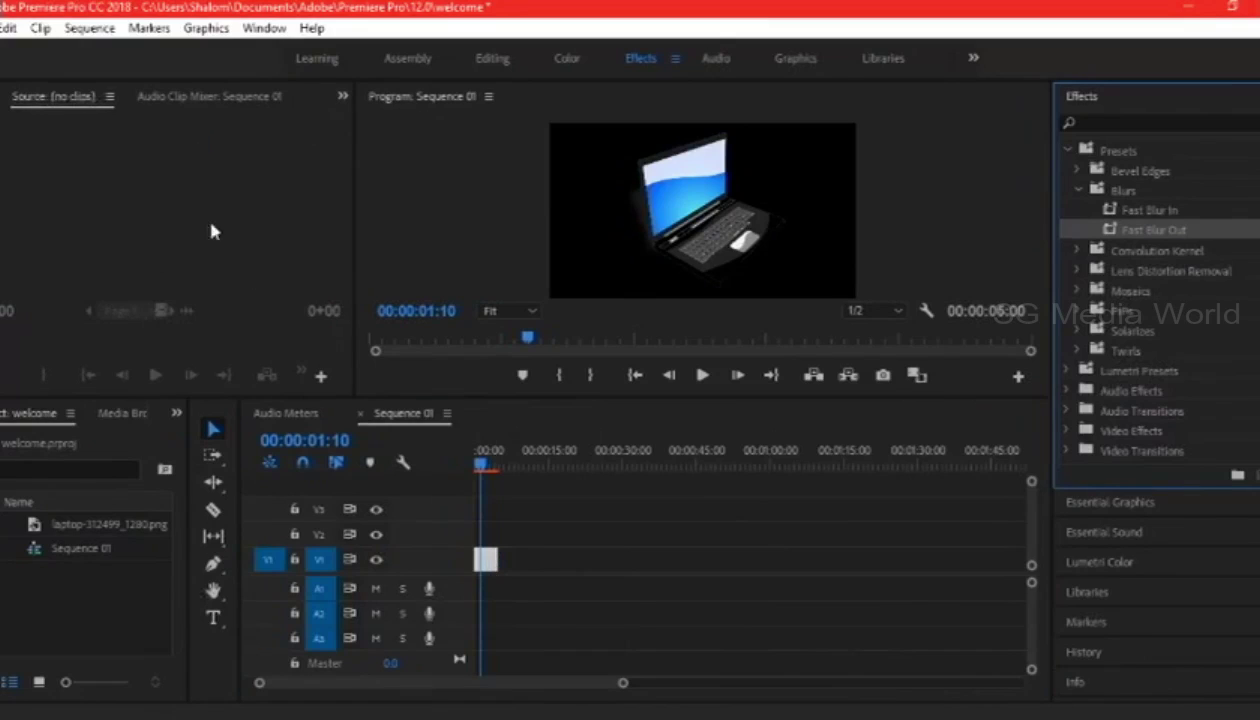
- Open Effect Controls and scrub the laptop's Fast Blur Blurriness up to about 119
click(264, 28)
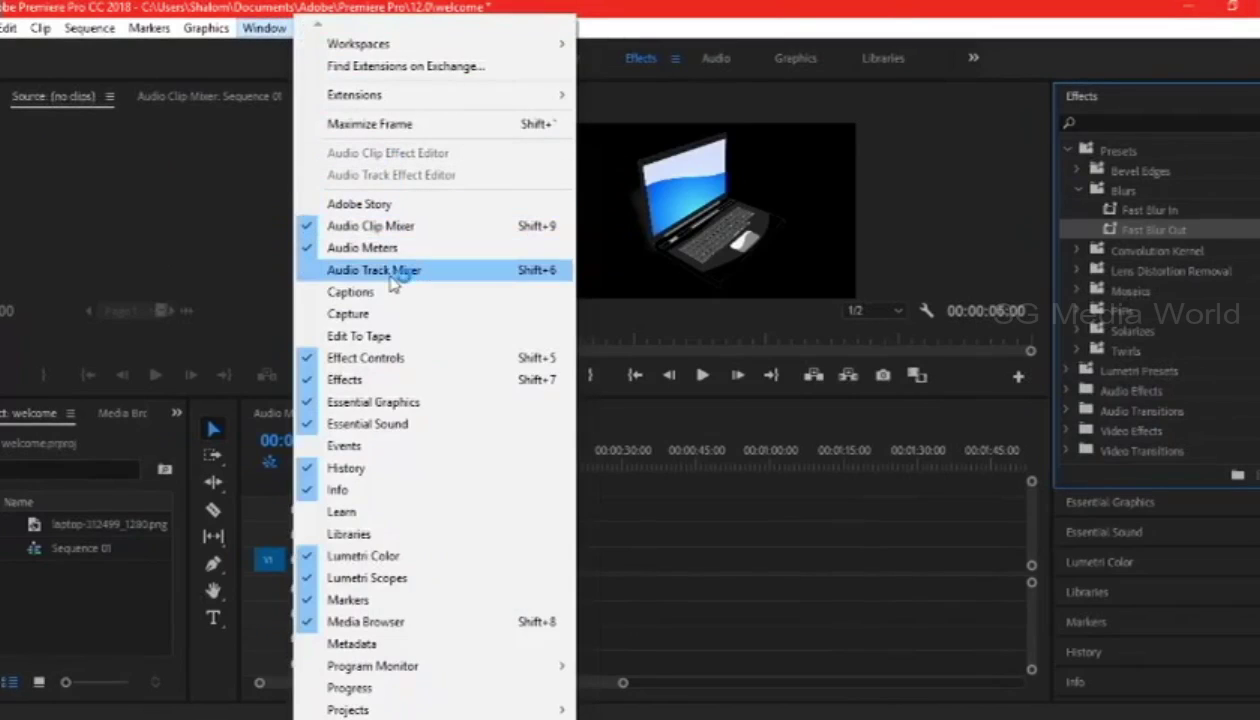
click(377, 361)
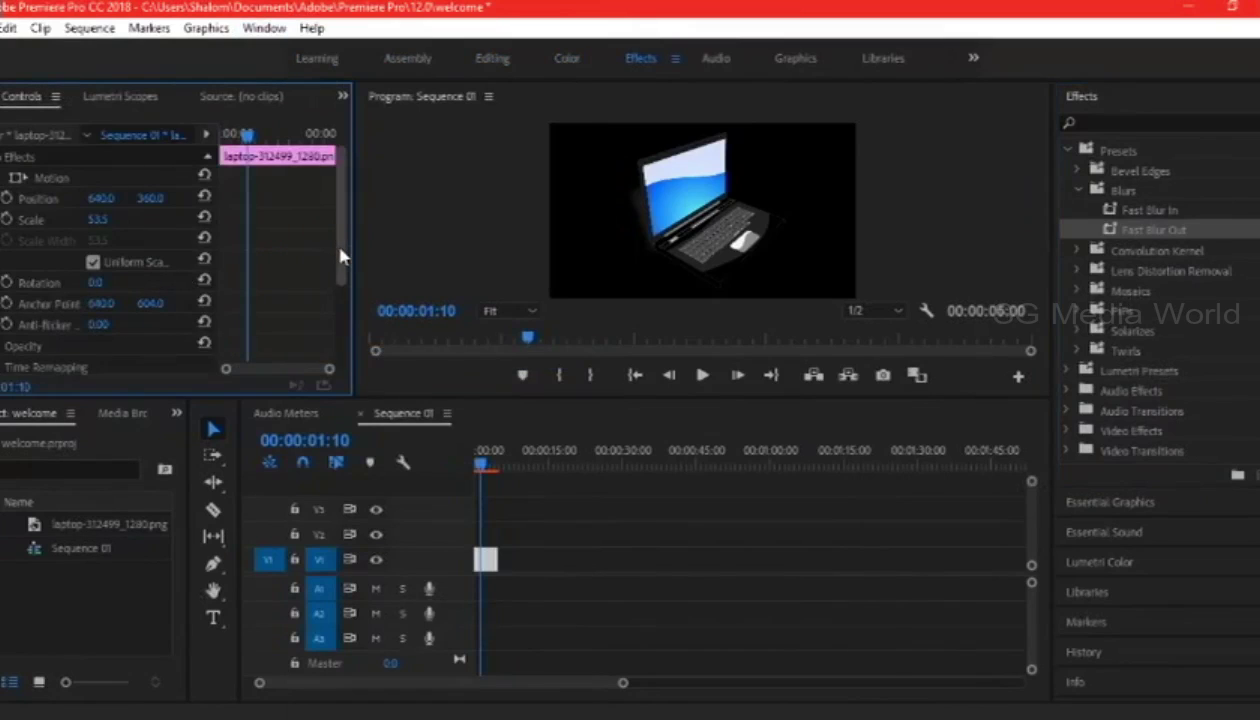
scroll(345, 303, down, 2)
scroll(345, 310, down, 2)
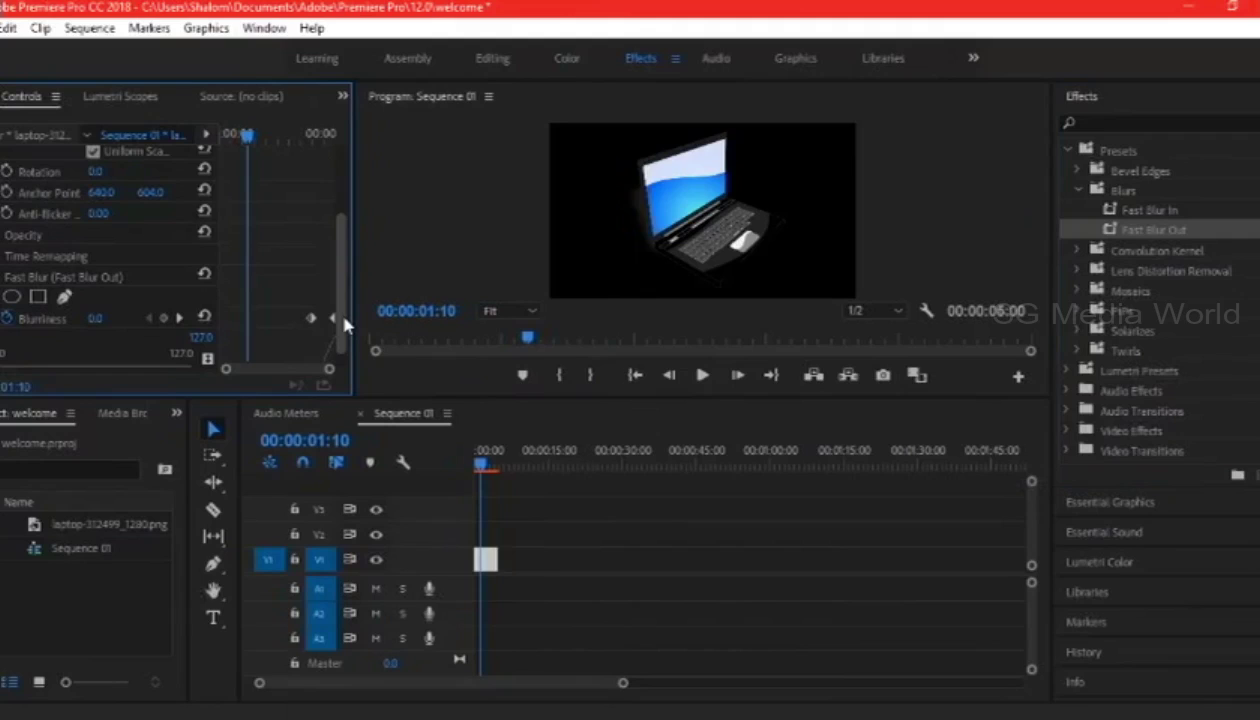
click(98, 317)
key(Return)
drag(98, 318, 180, 318)
drag(98, 318, 134, 318)
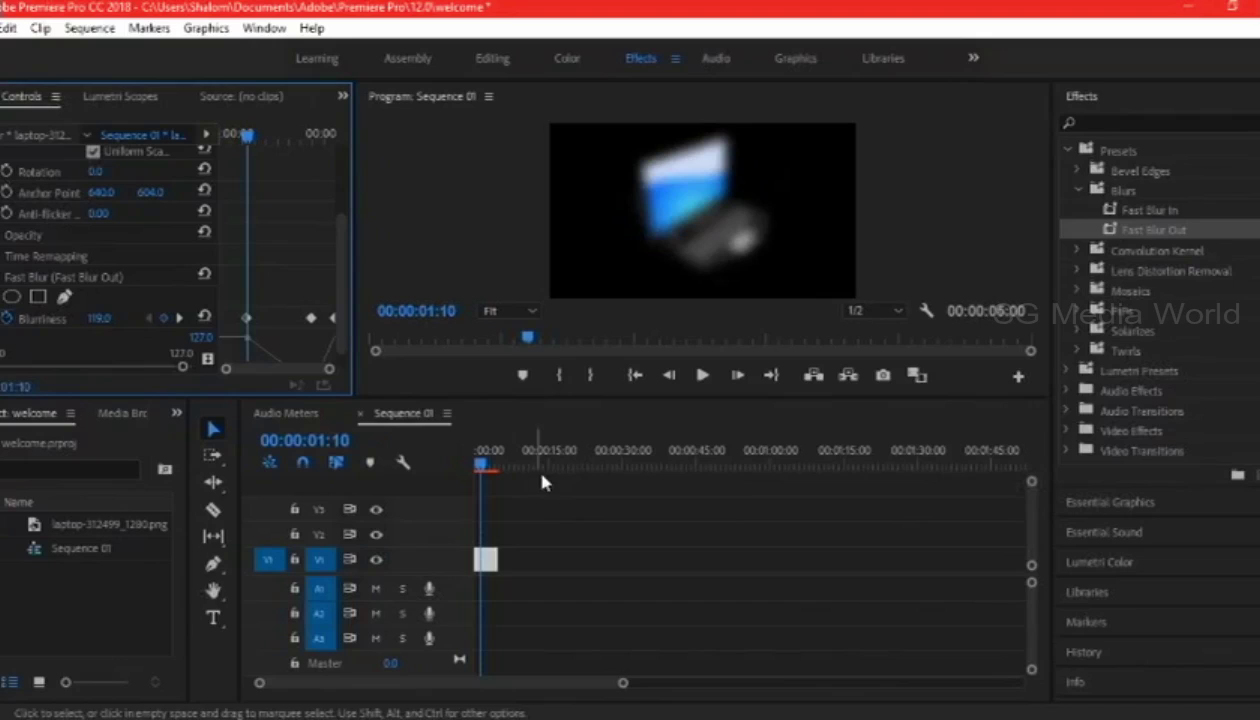
- Preview the blur from the sequence start, stopping at 00:00:01:00
click(487, 465)
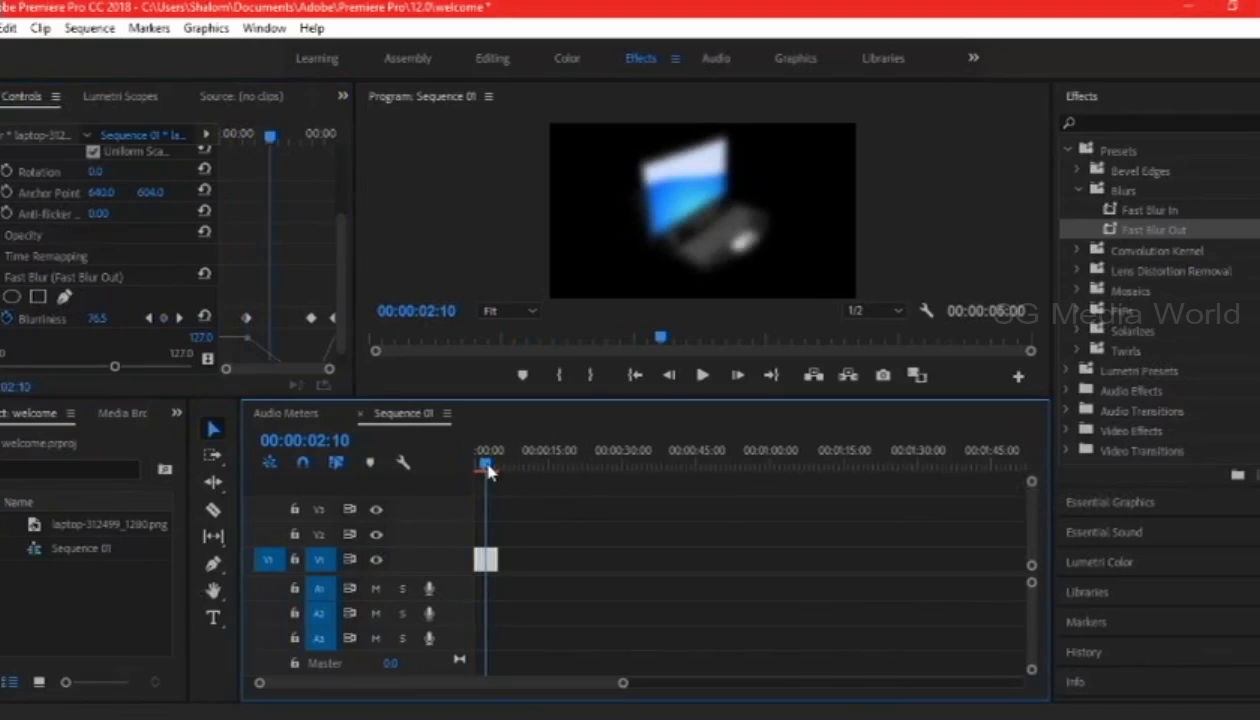
drag(488, 470, 459, 454)
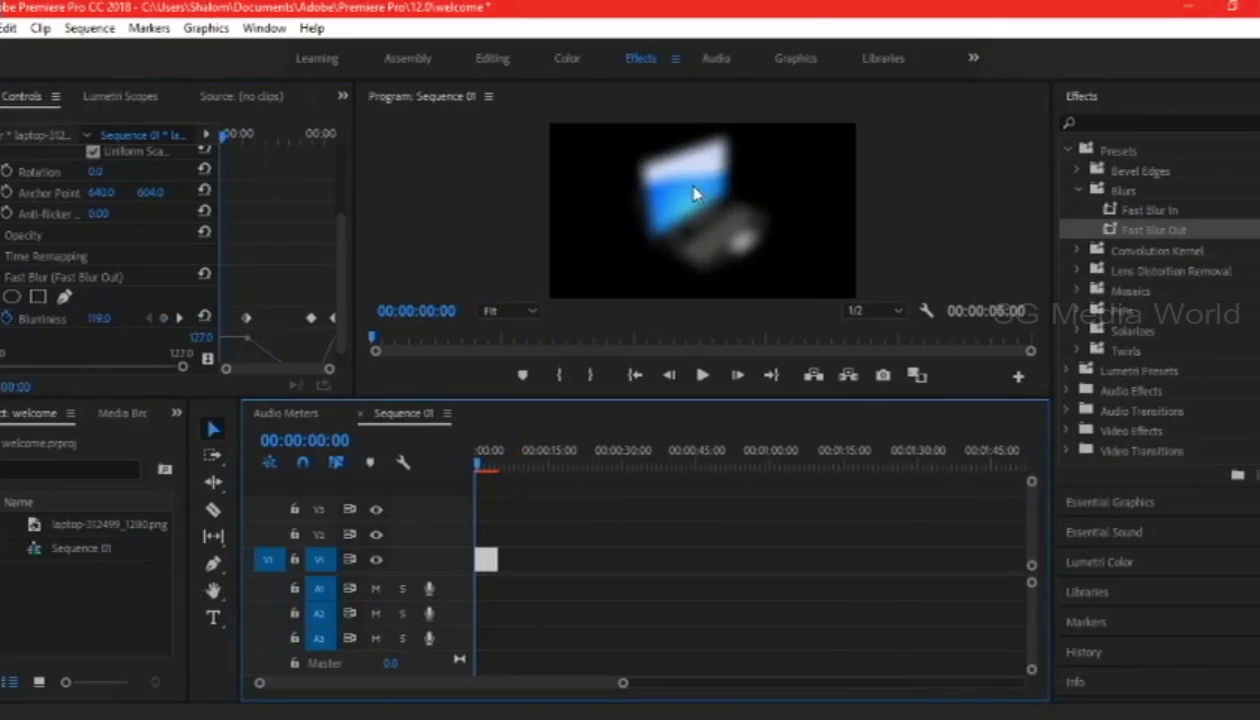
key(space)
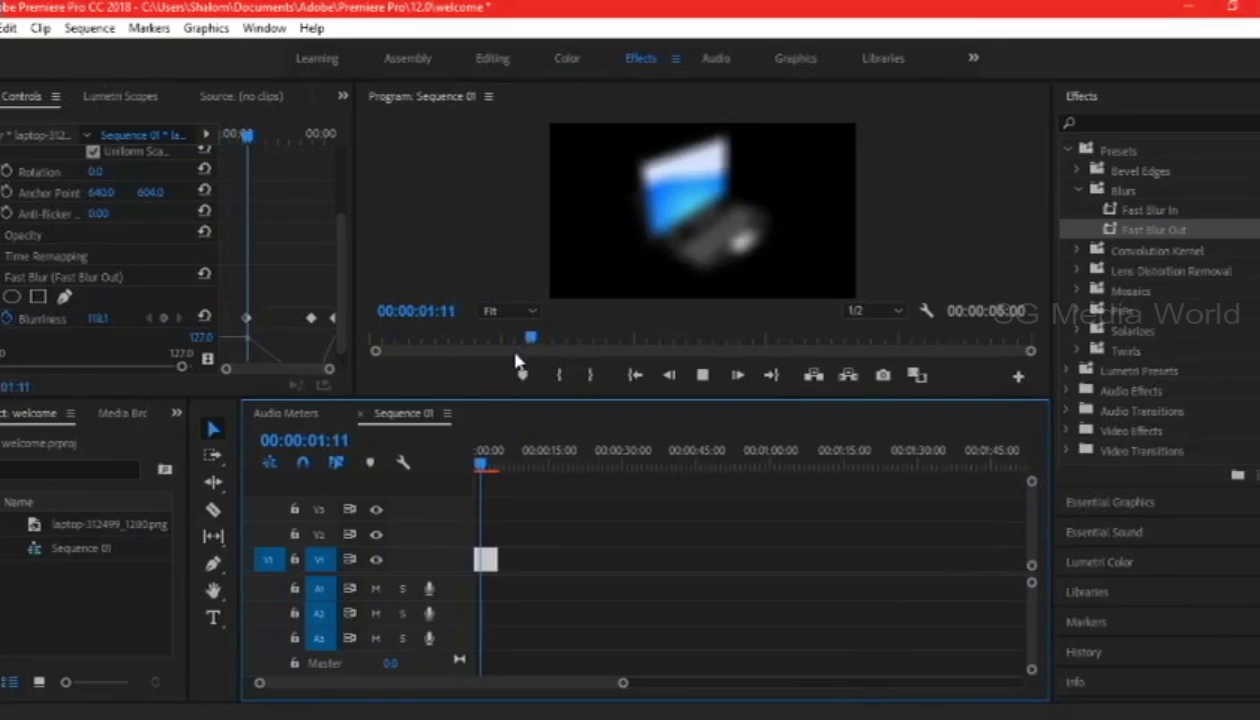
click(472, 461)
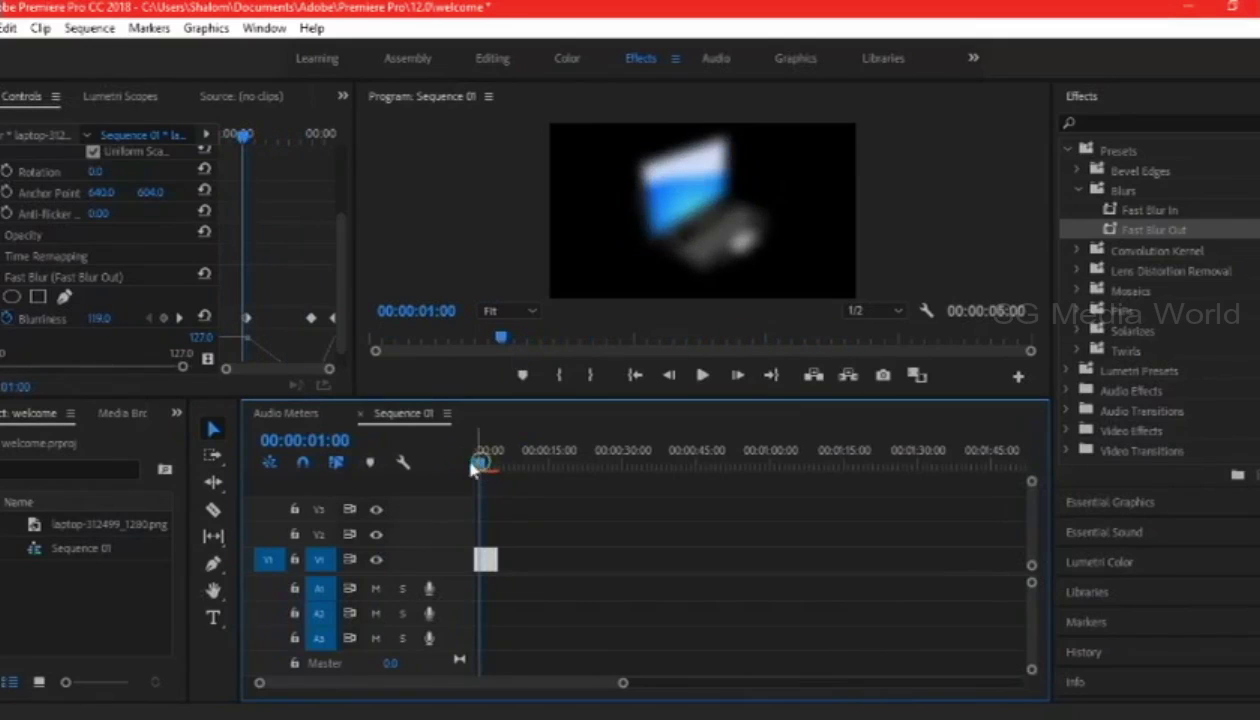
- At one second, set Blurriness to 136, then change it to 0
click(99, 318)
text(136)
key(Return)
click(99, 318)
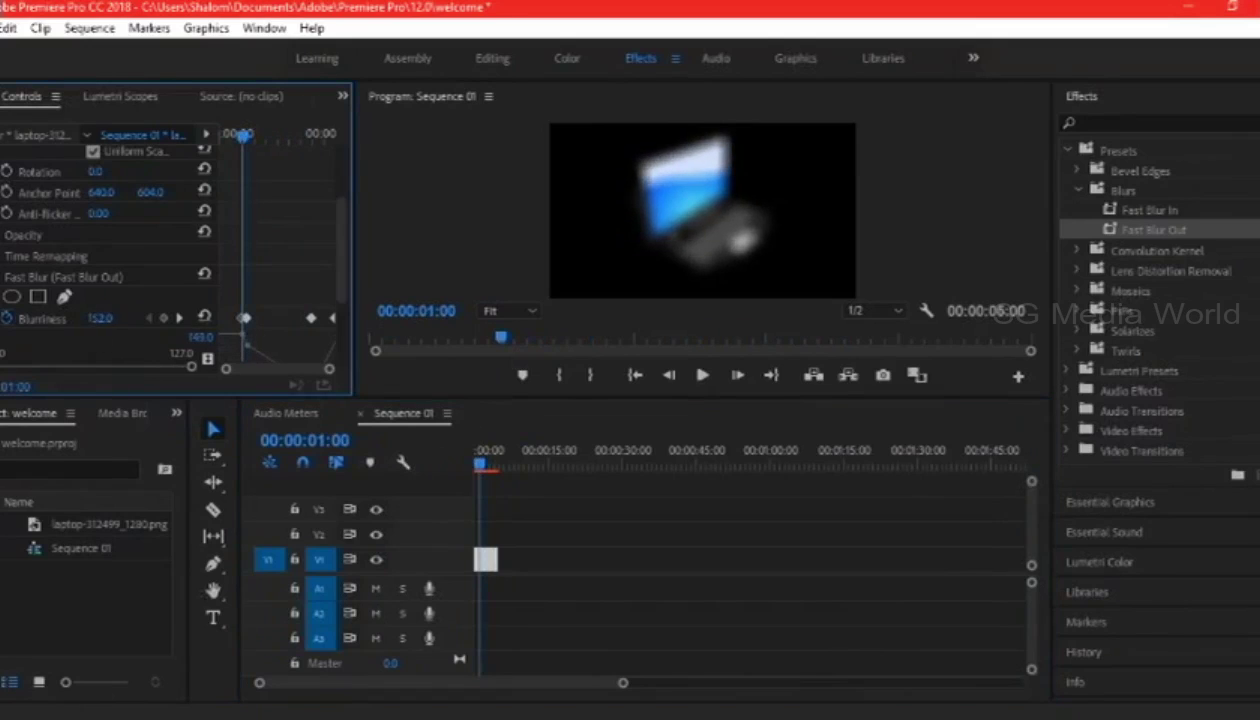
text(0)
key(Return)
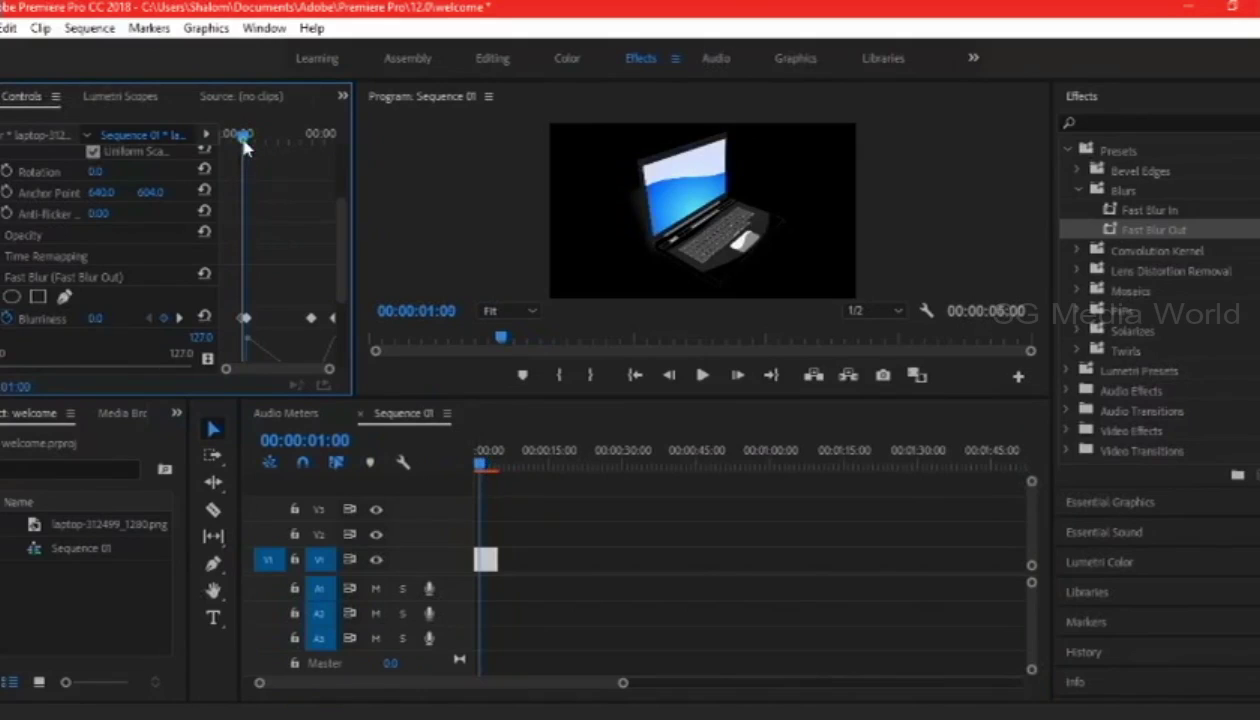
- Keyframe Blurriness at about 62.6 at 01:14, 57 at 02:10, and 6 at 03:40
drag(246, 147, 250, 140)
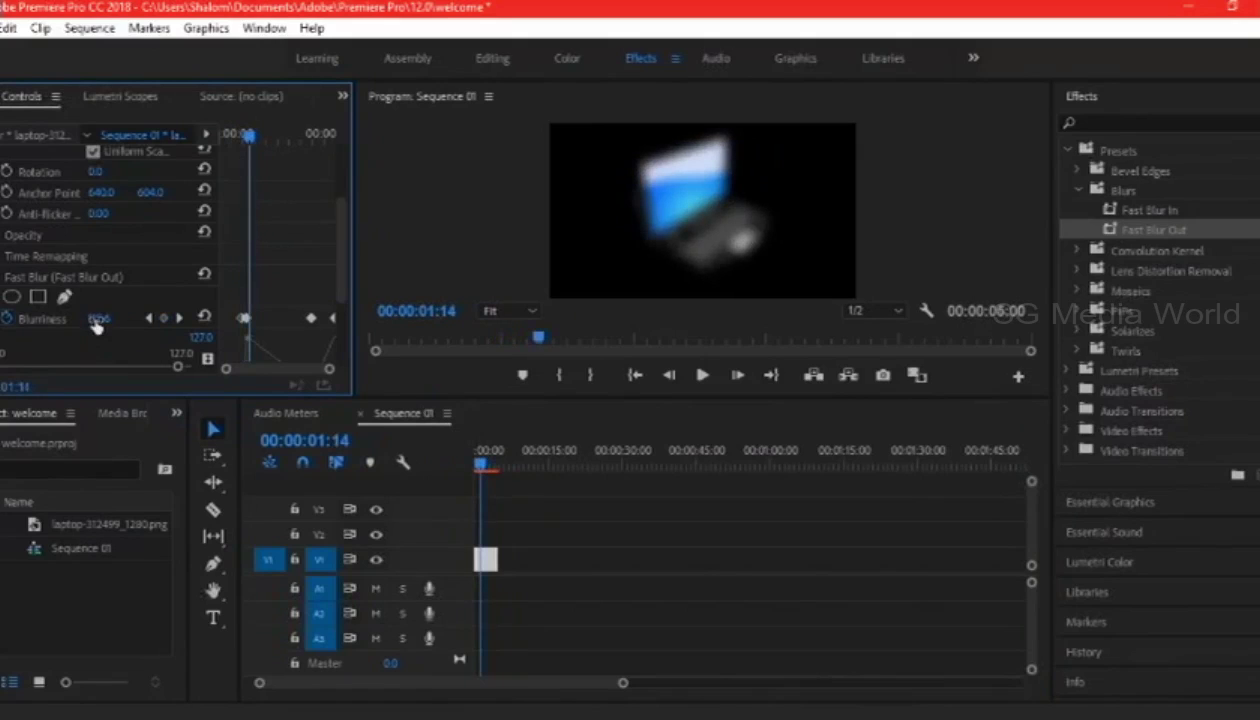
drag(96, 326, 10, 326)
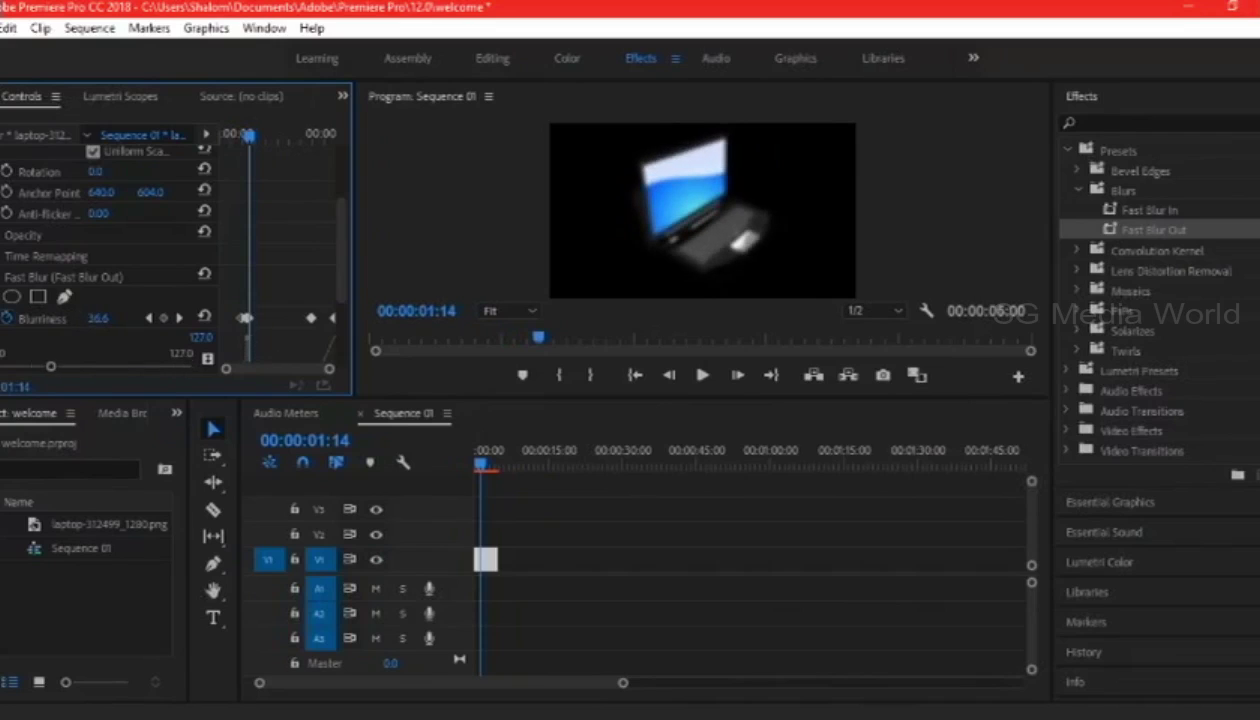
click(487, 464)
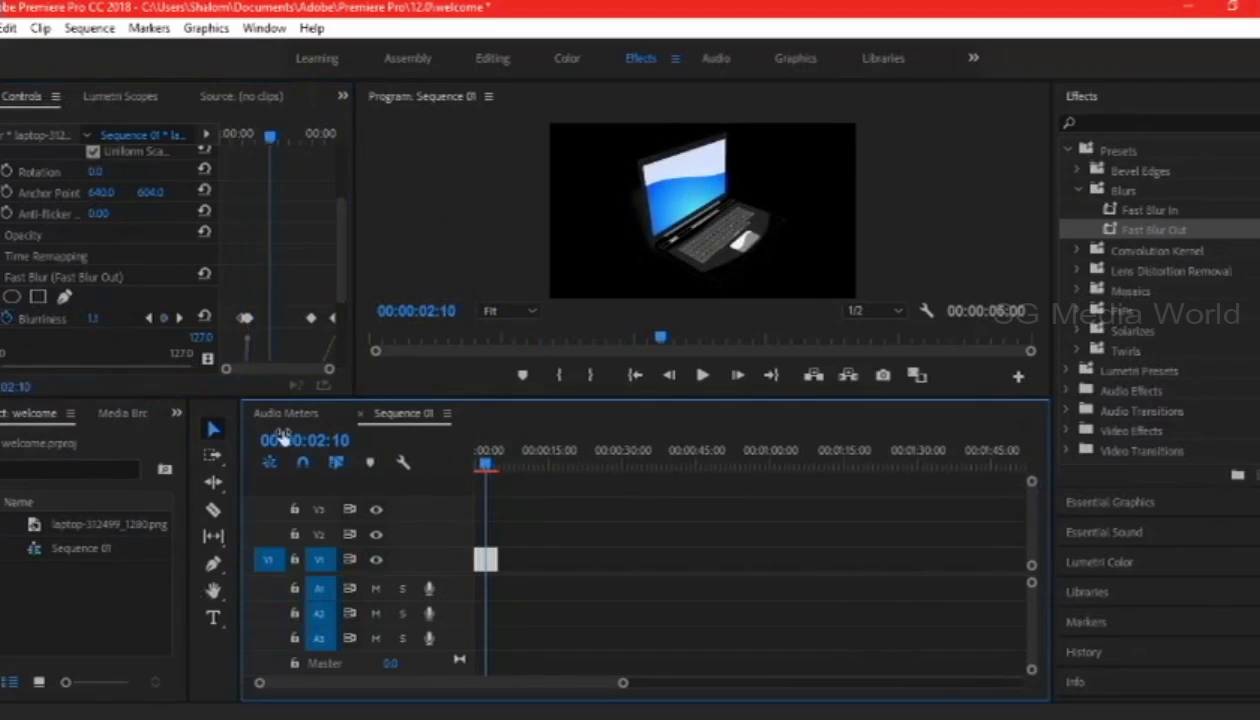
drag(93, 318, 113, 318)
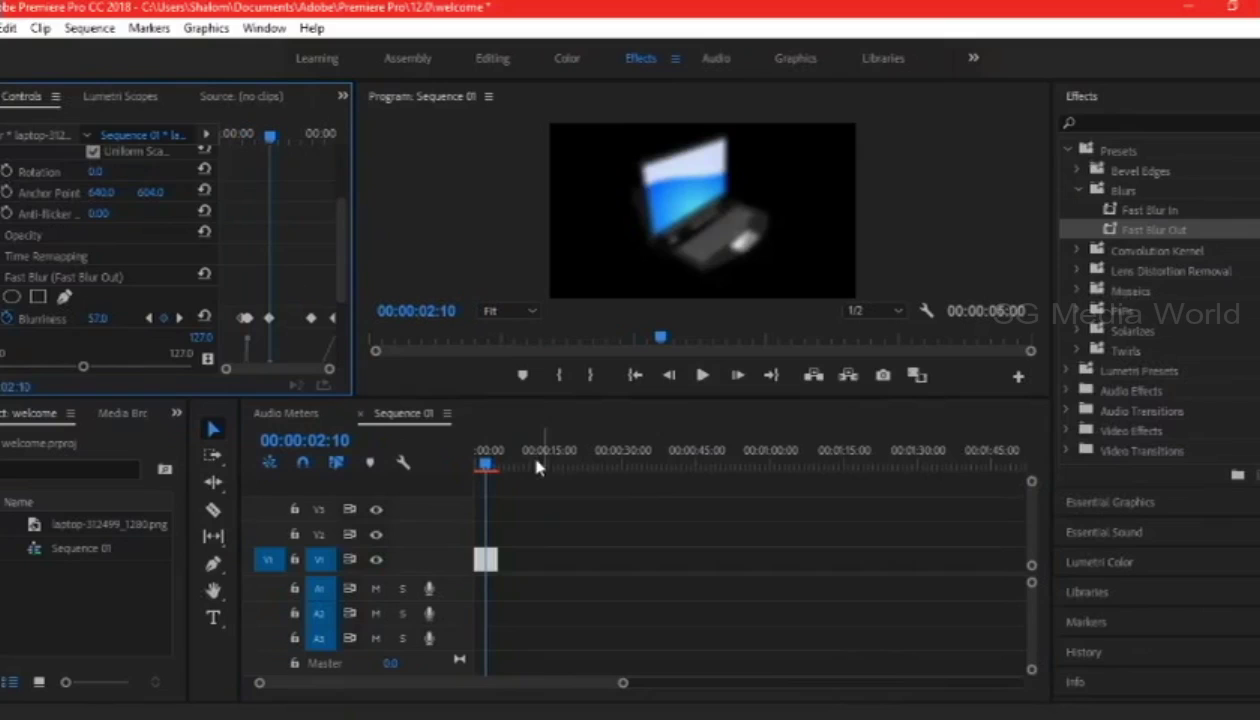
click(492, 465)
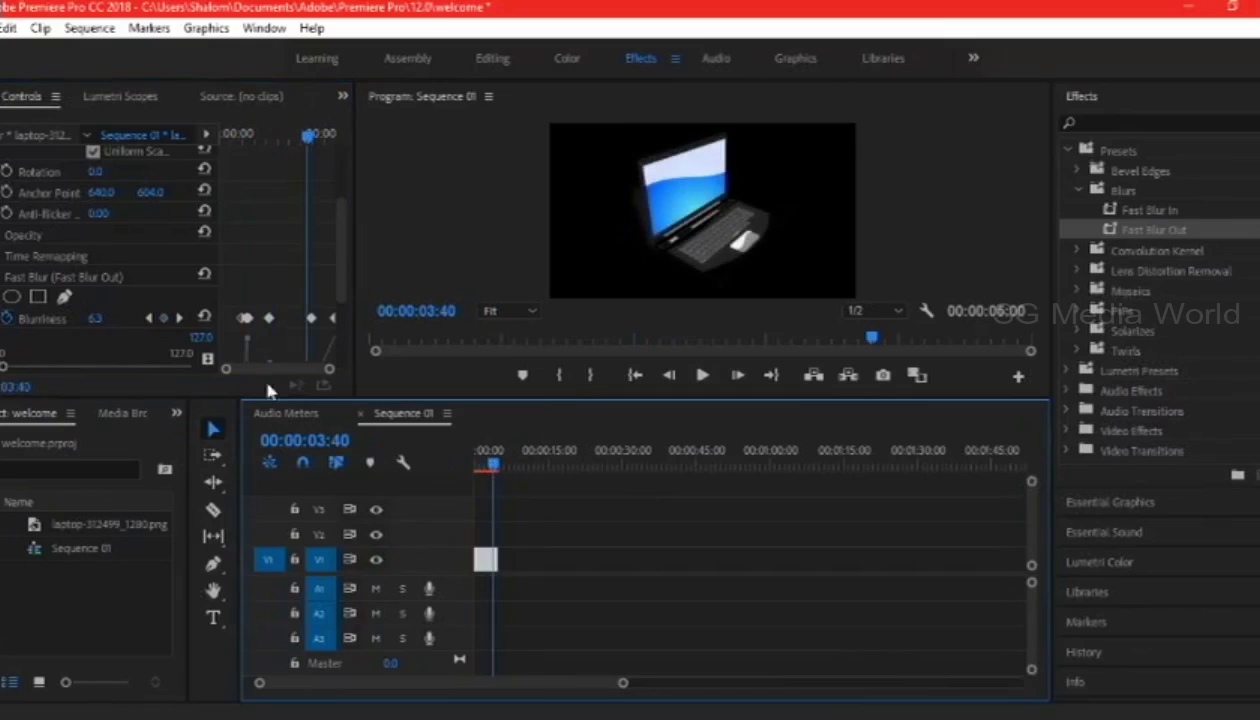
drag(93, 318, 84, 318)
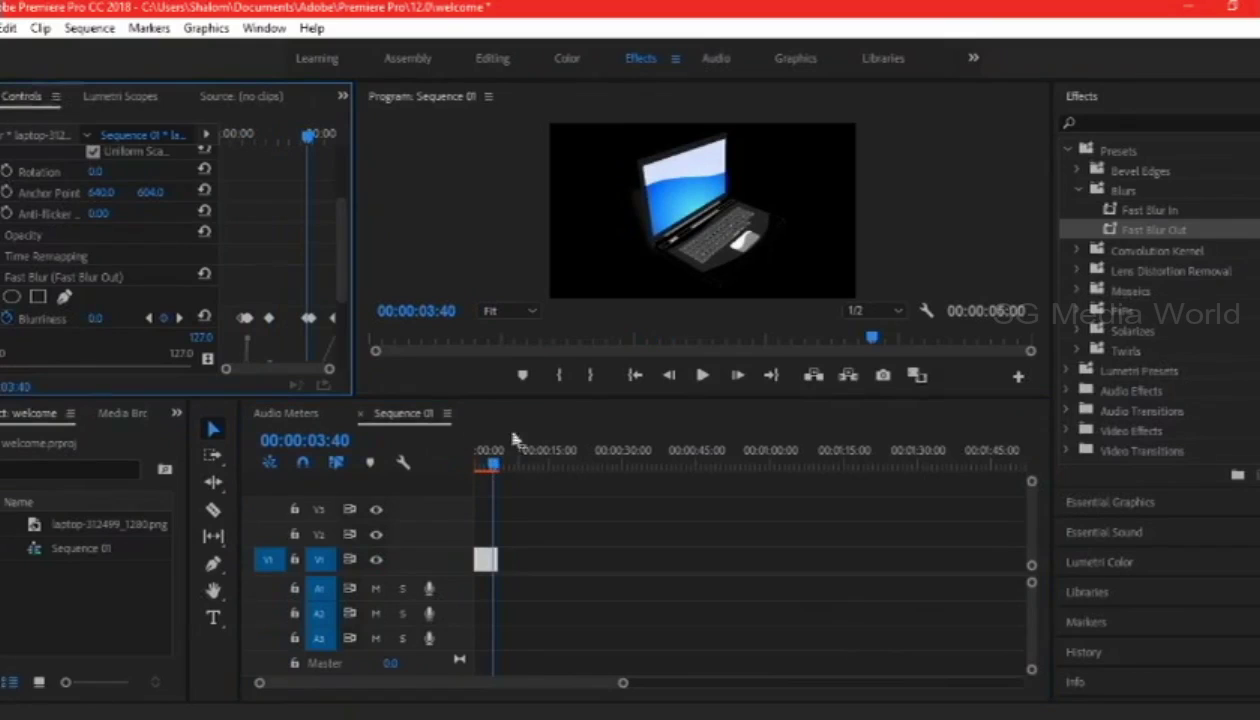
- Play back the animated blur from the start and return to 00:00:00:11
click(491, 468)
drag(492, 470, 445, 462)
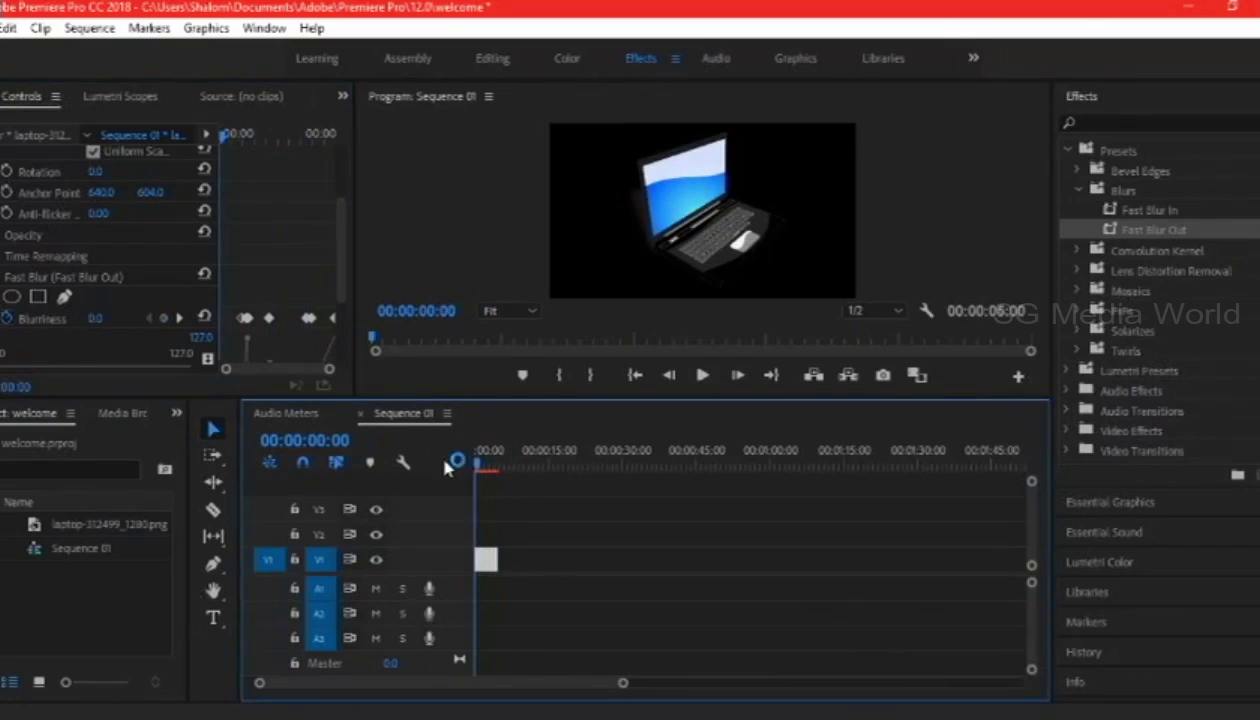
key(space)
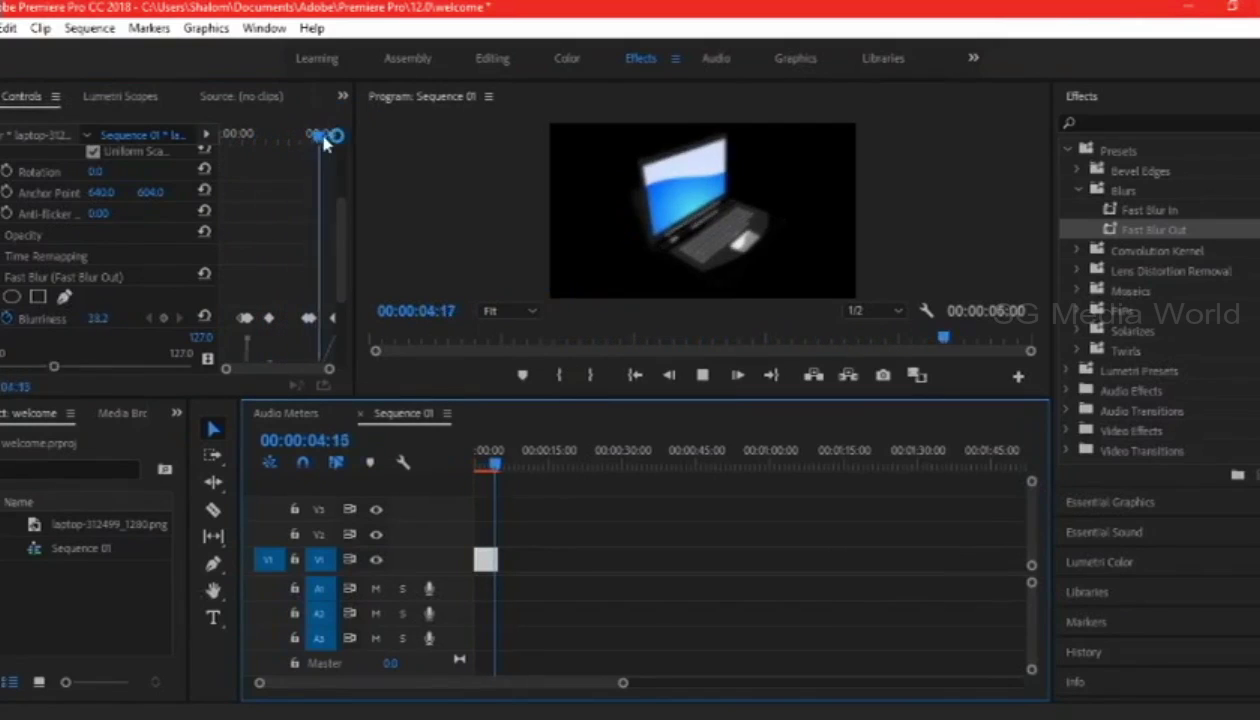
drag(323, 138, 228, 150)
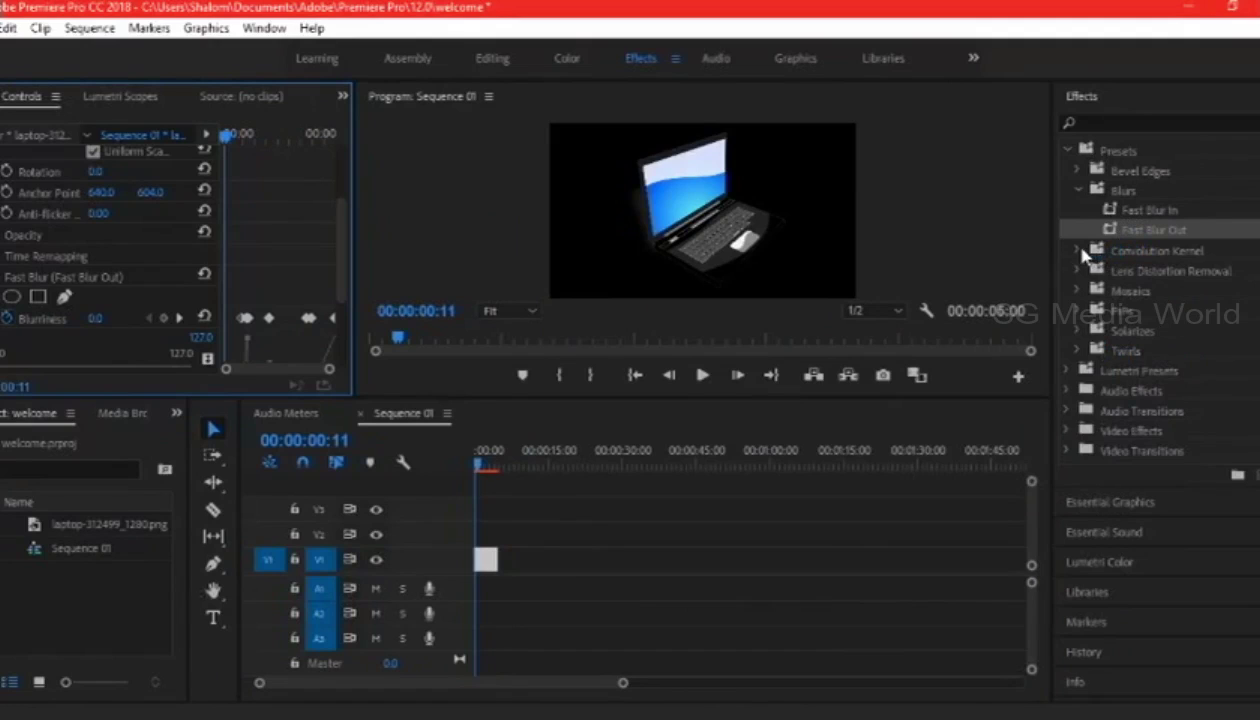
- Apply a Convolution Kernel Blur preset to the laptop clip on V1
click(1080, 251)
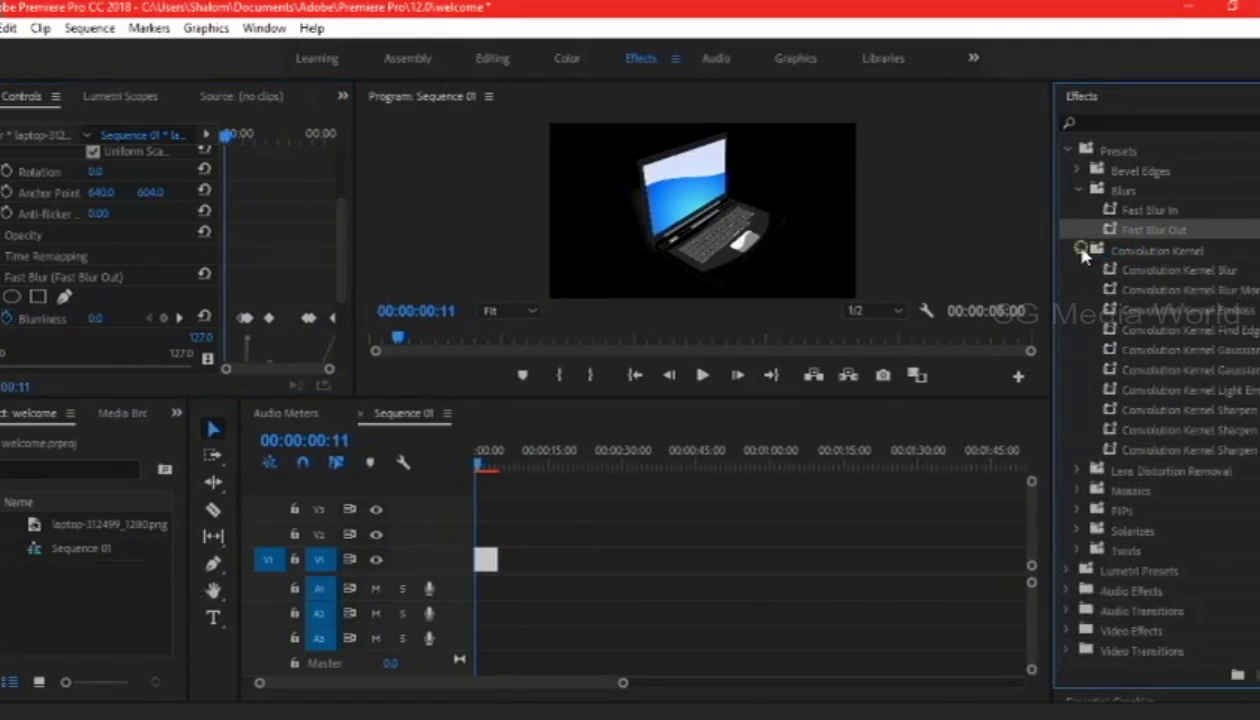
click(1187, 292)
drag(1190, 299, 603, 495)
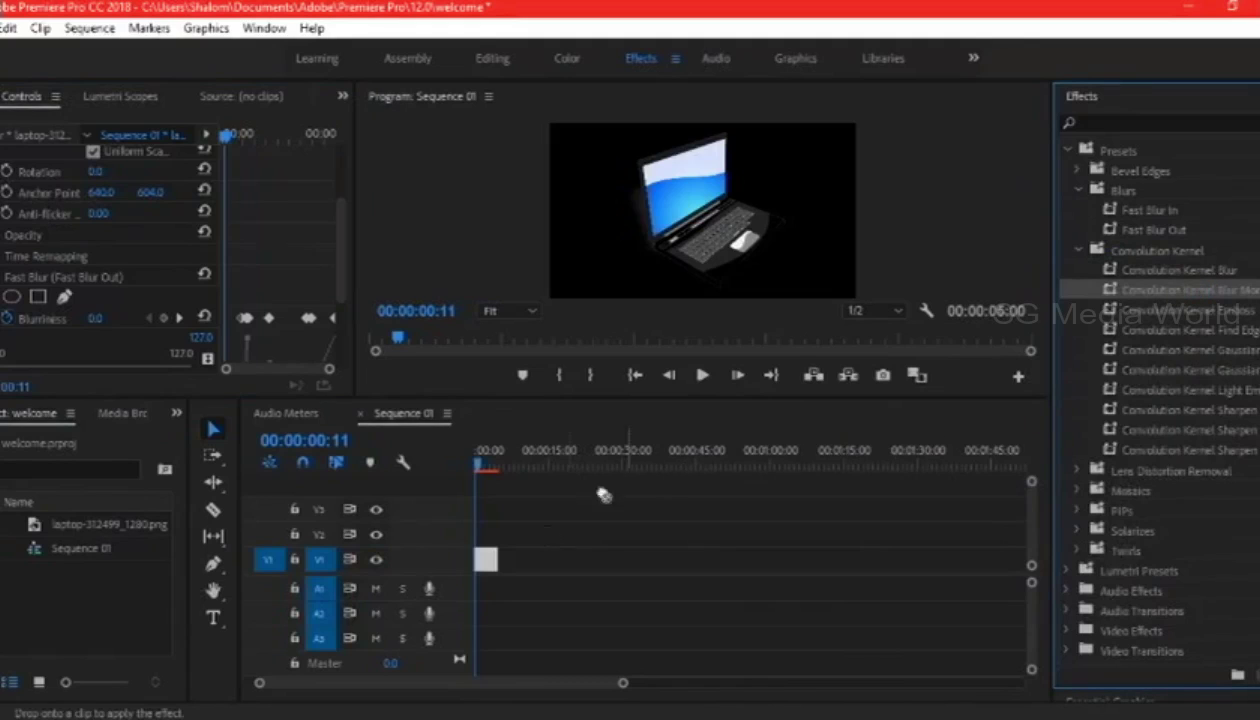
drag(603, 495, 489, 562)
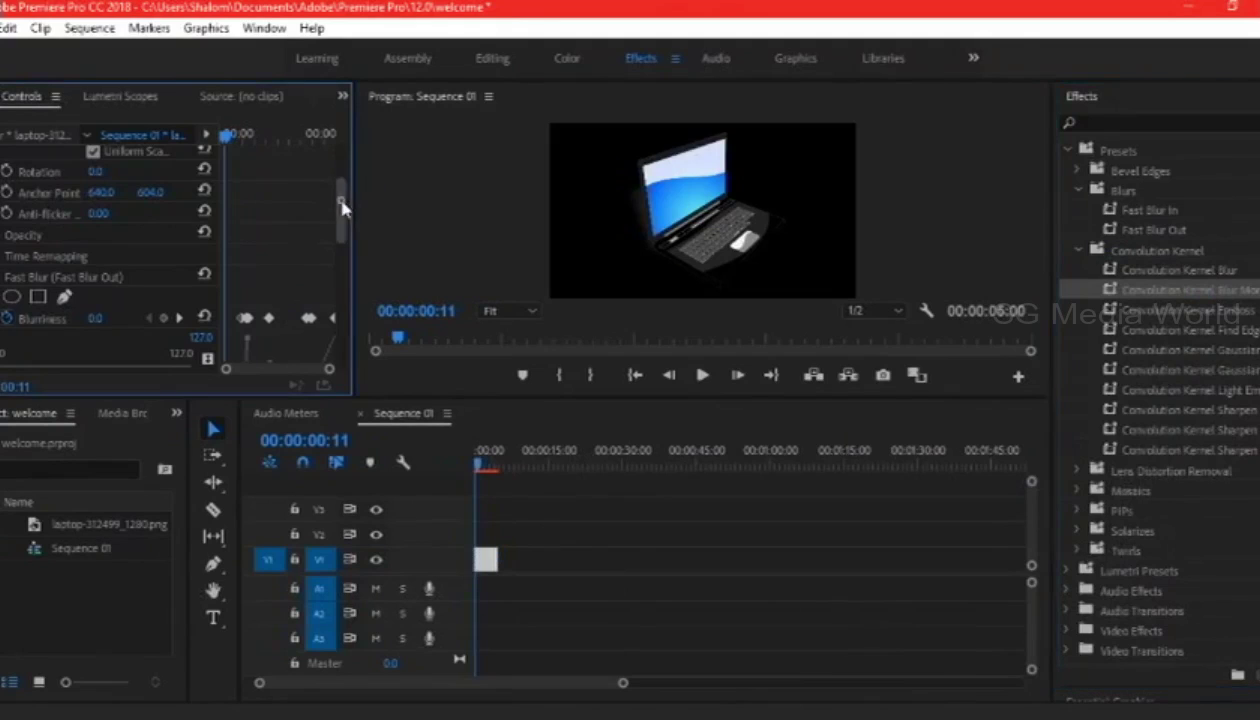
- Review the Convolution Kernel M11–M33 matrix settings and collapse the Presets list
drag(343, 208, 352, 345)
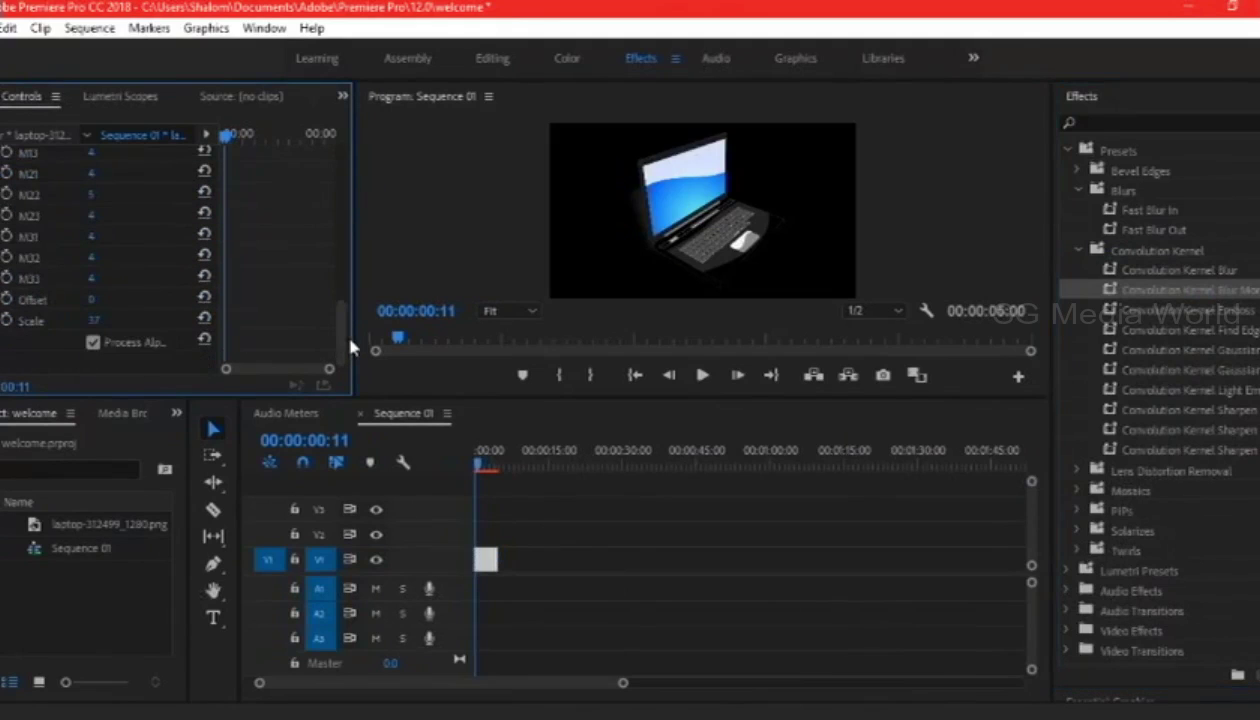
drag(349, 335, 340, 288)
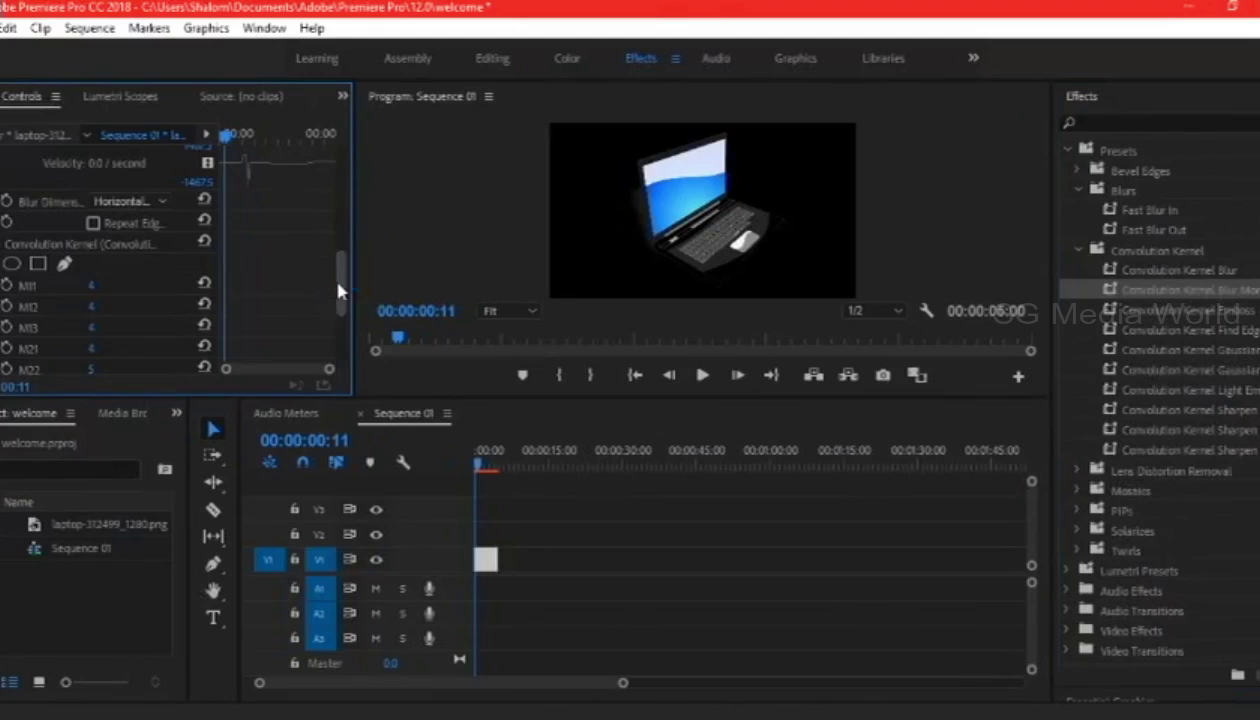
click(1068, 150)
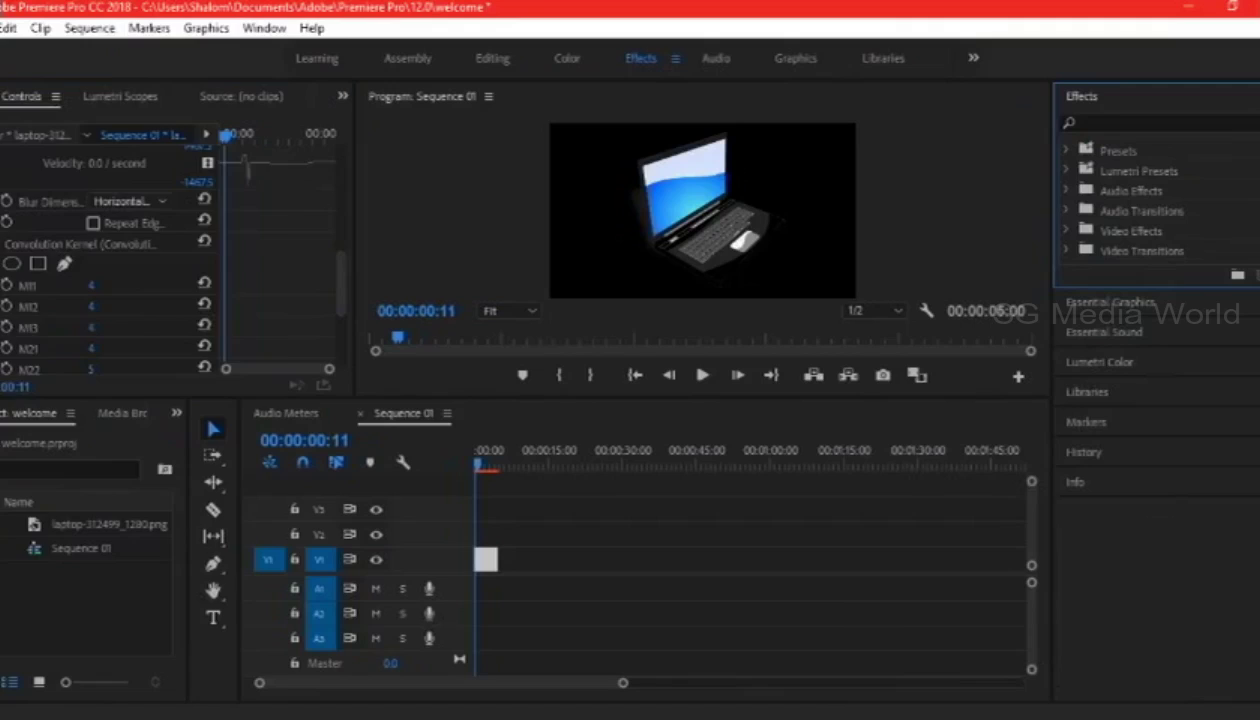
- Browse the File menu commands, then move across to the Edit menu
click(2, 28)
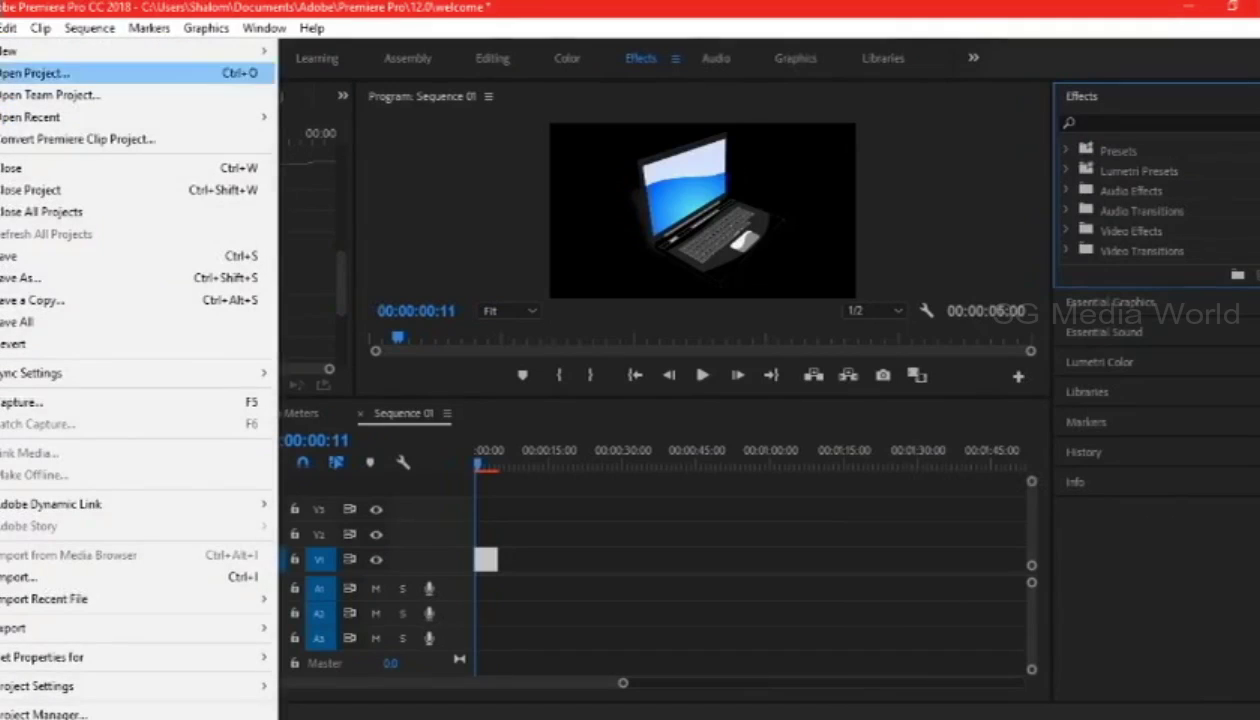
mouse_move(8, 30)
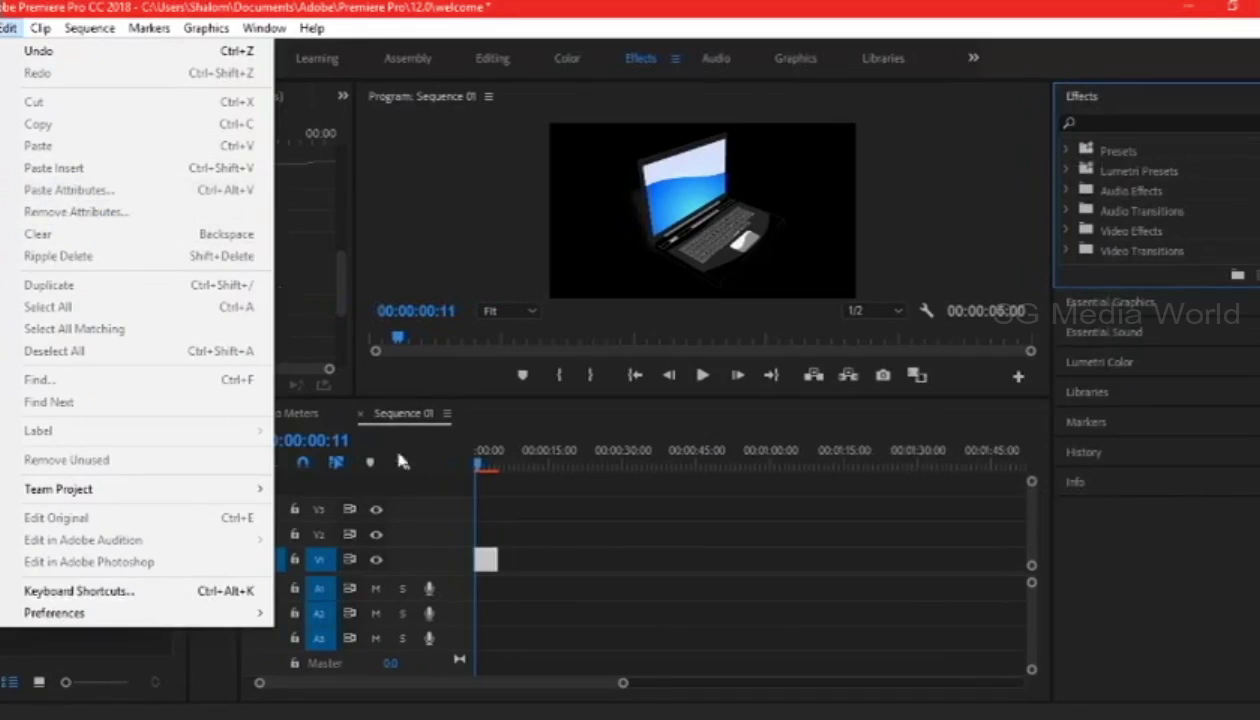
- Move the playhead to 00:00:01:00 and look over the Edit menu before closing it
click(481, 566)
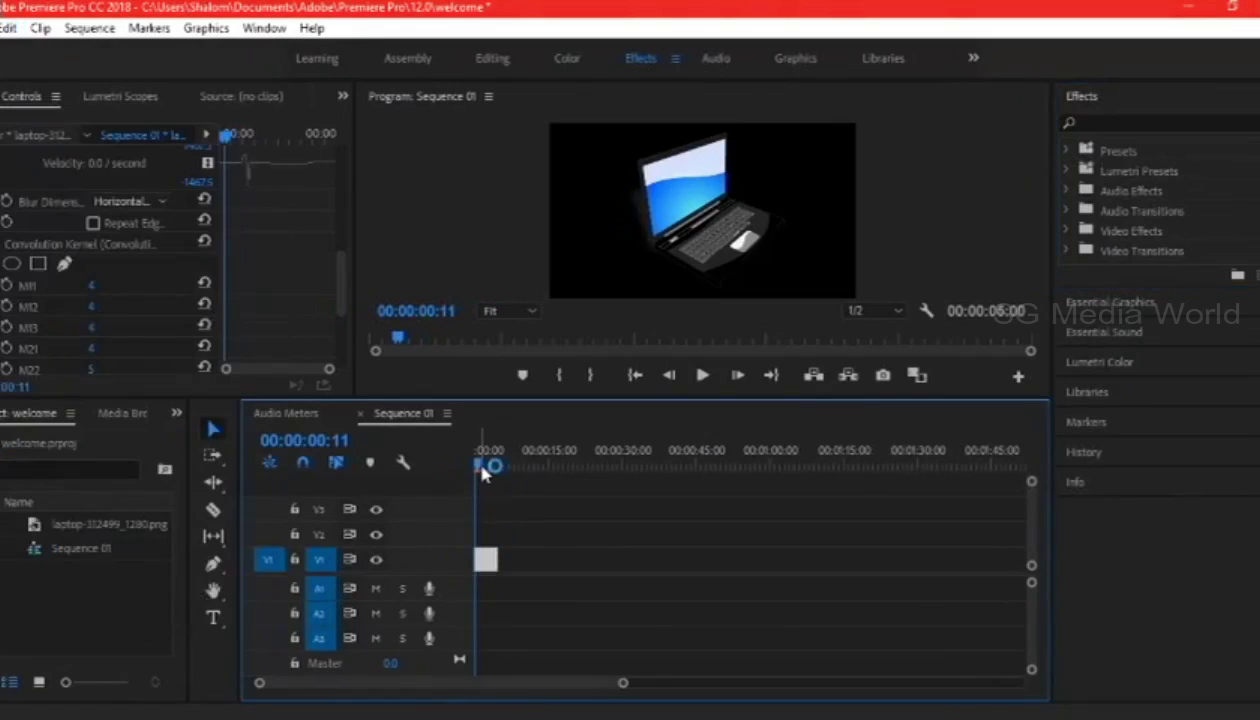
drag(483, 470, 486, 466)
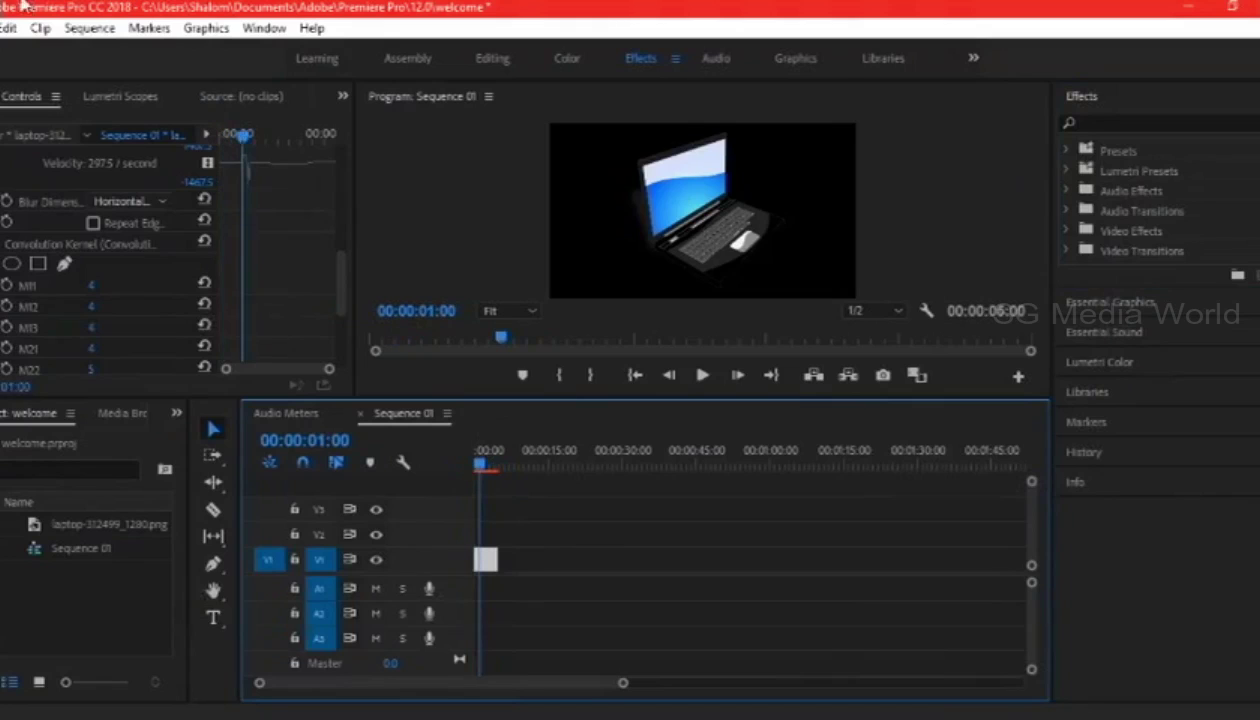
click(10, 29)
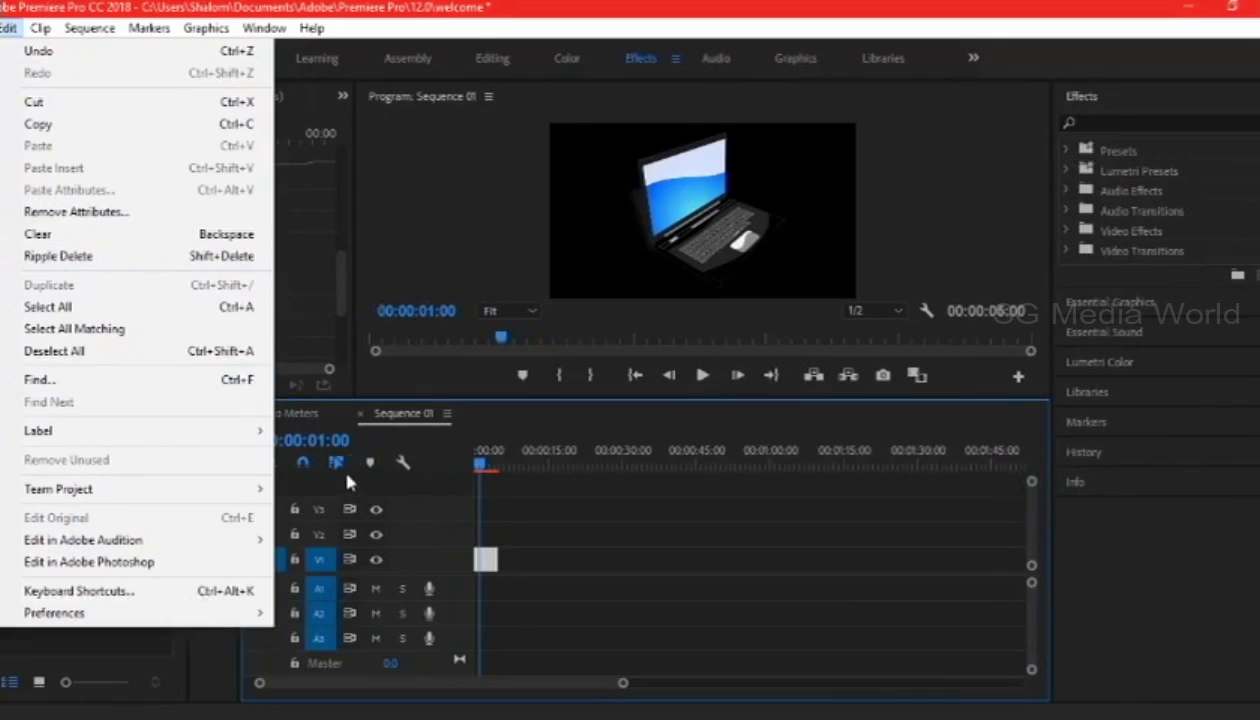
click(486, 426)
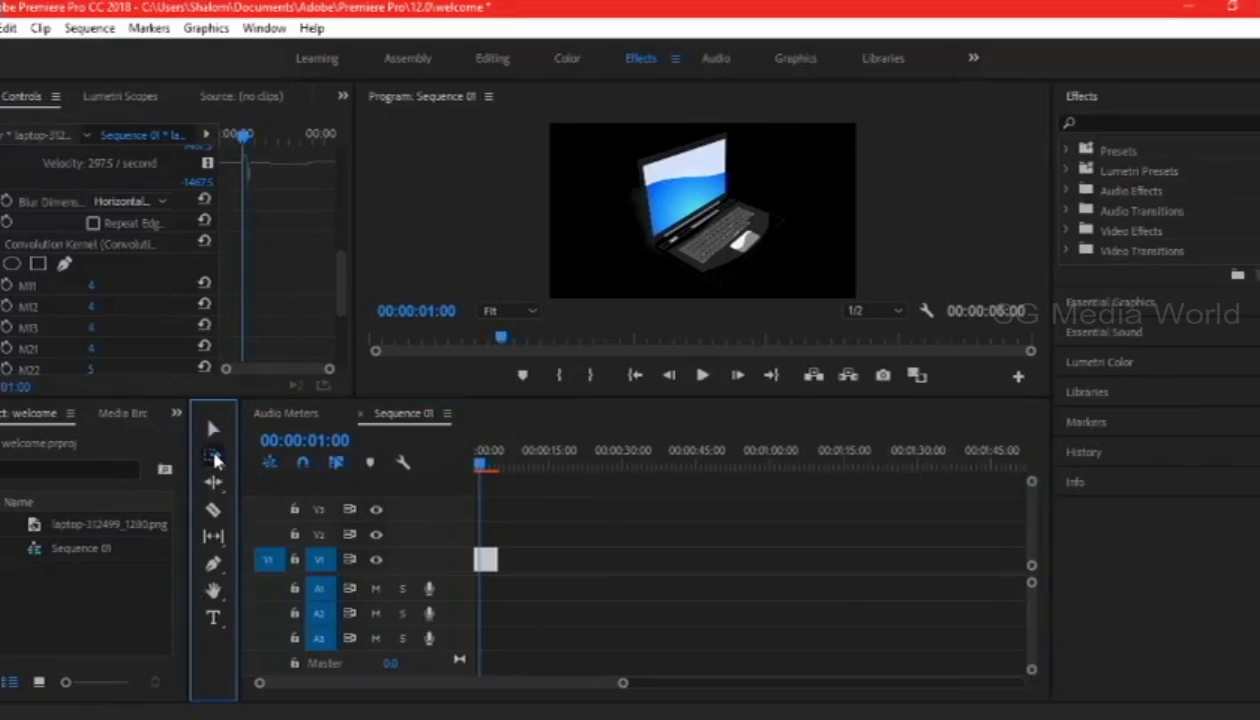
- Switch to the Ripple Edit Tool from the Track Select flyout and show the Edit menu
click(215, 460)
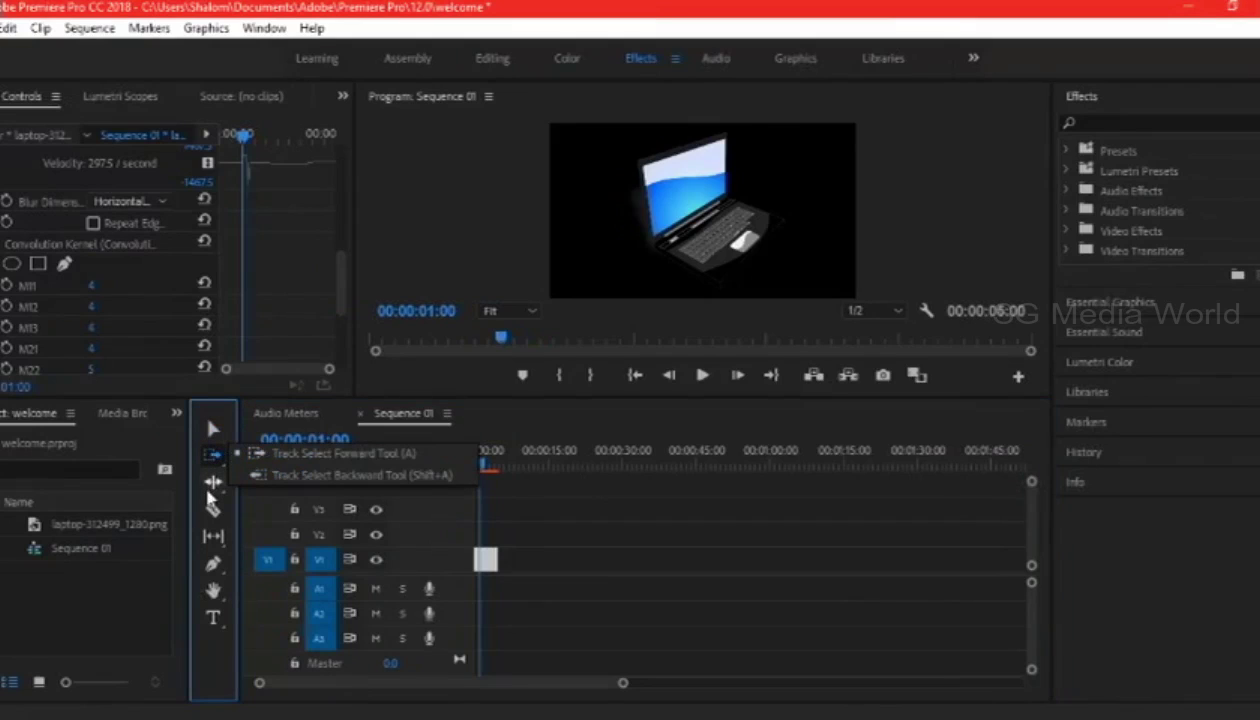
click(214, 484)
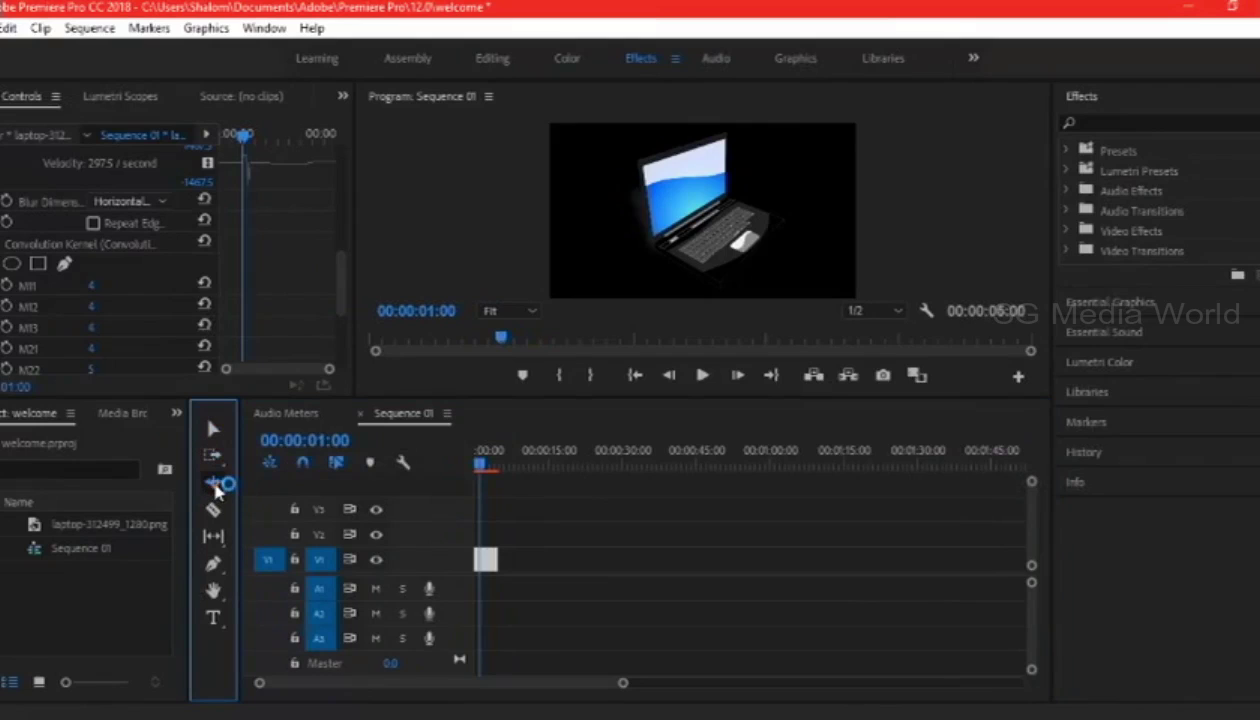
click(215, 486)
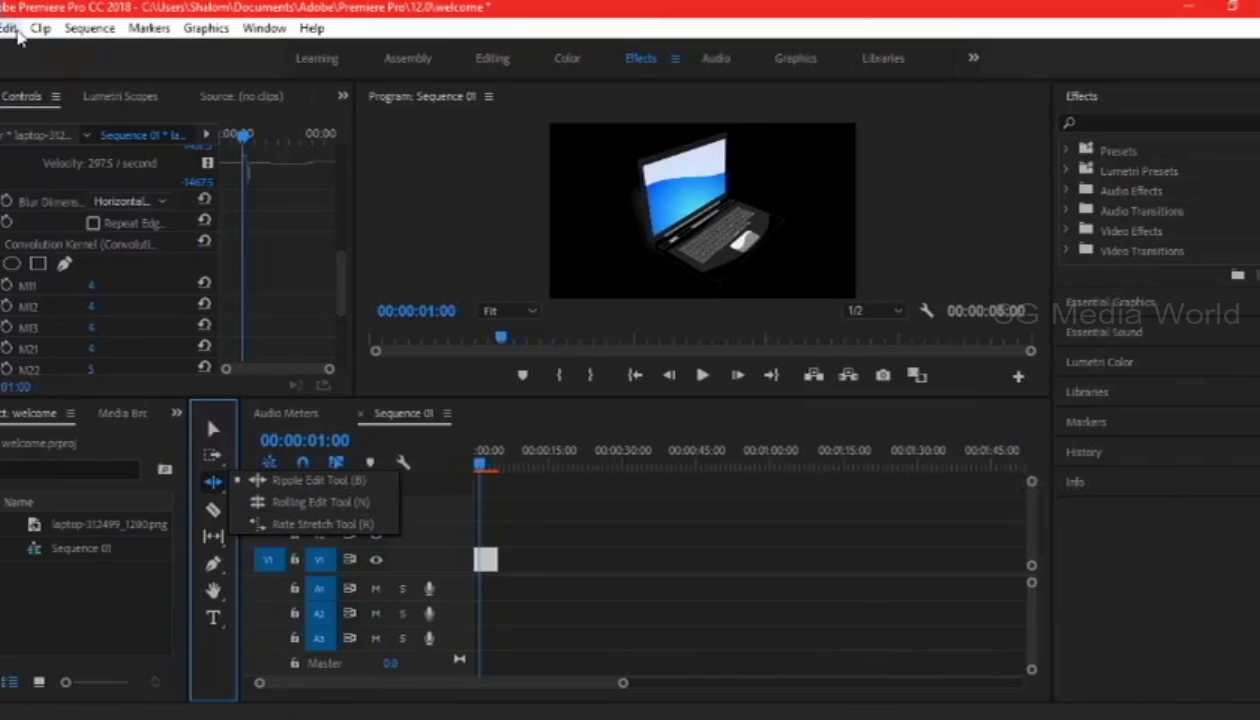
click(9, 28)
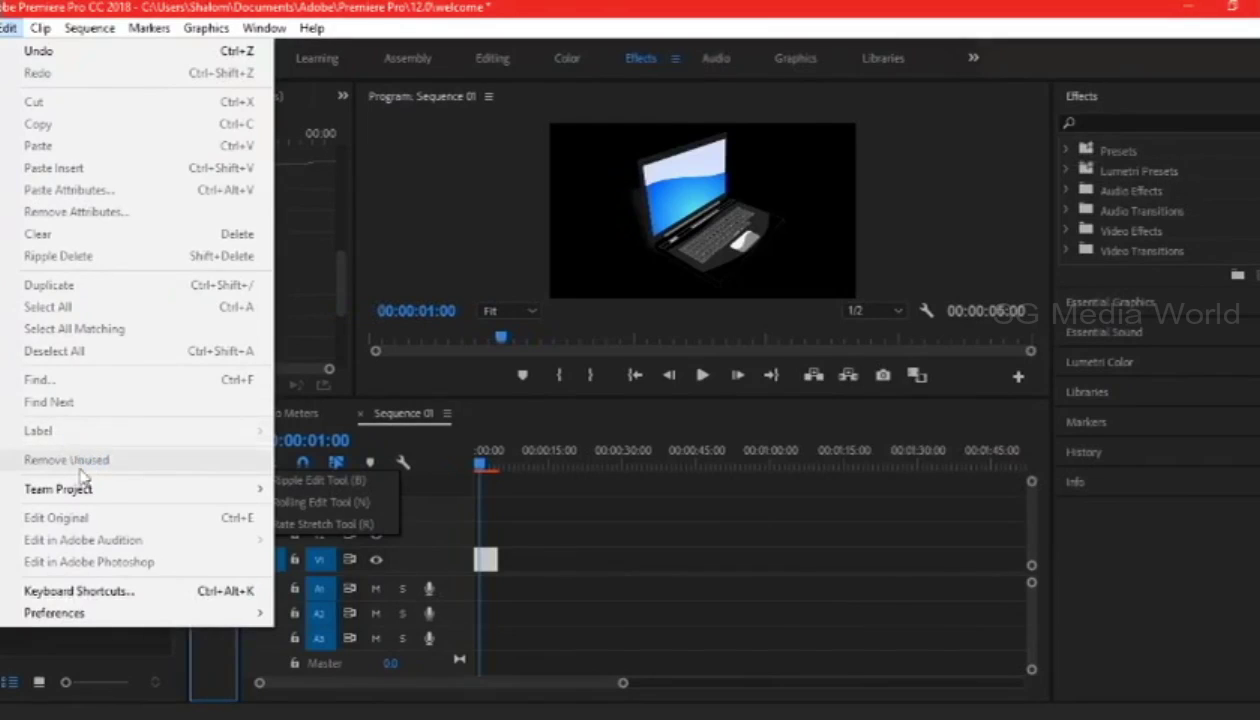
mouse_move(90, 491)
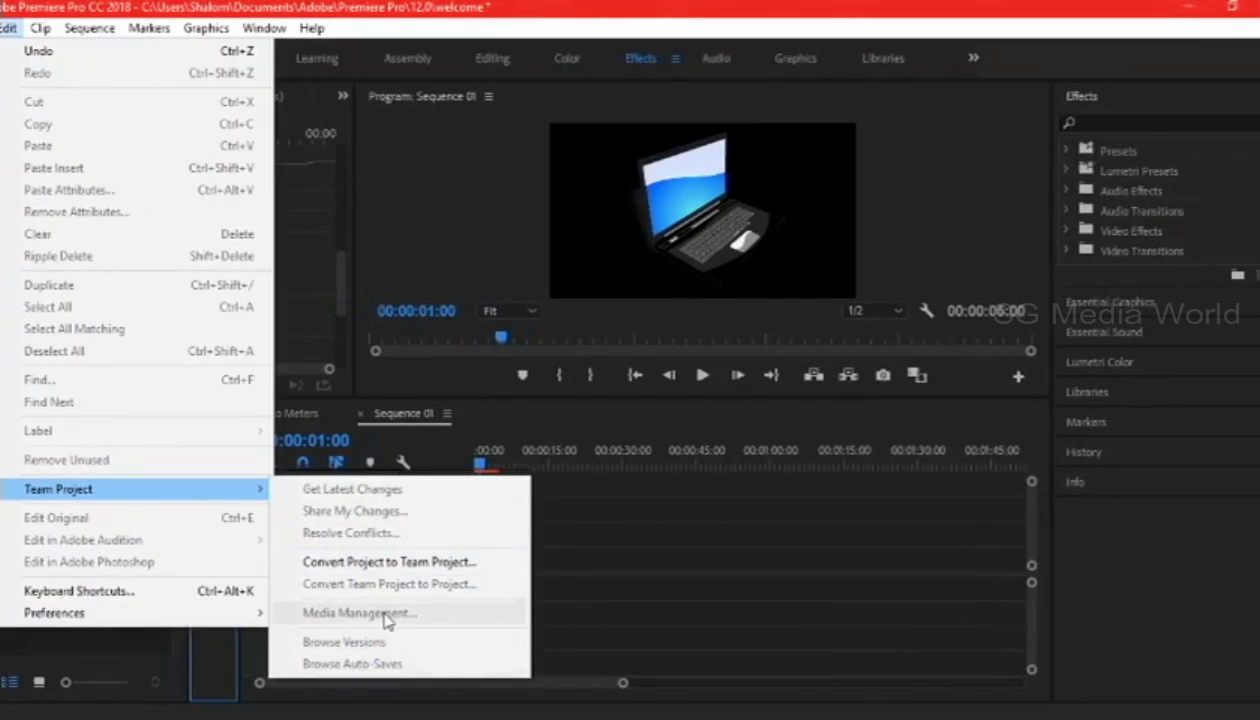
click(353, 520)
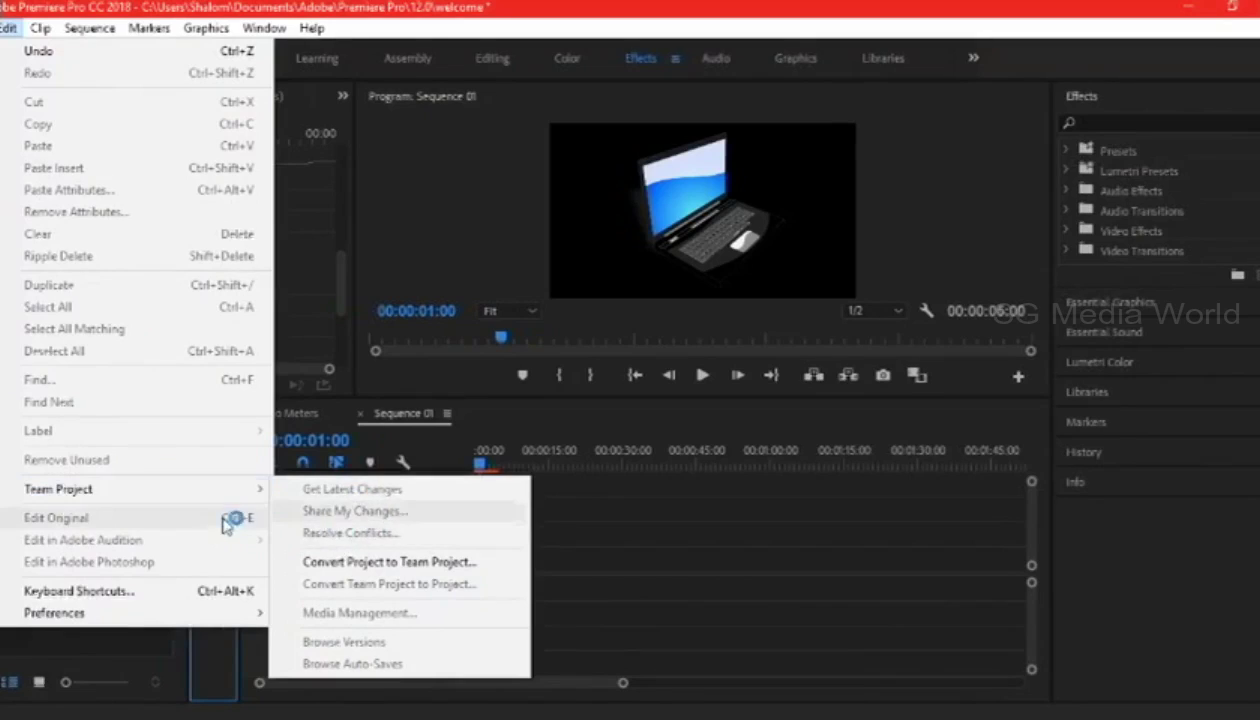
mouse_move(242, 490)
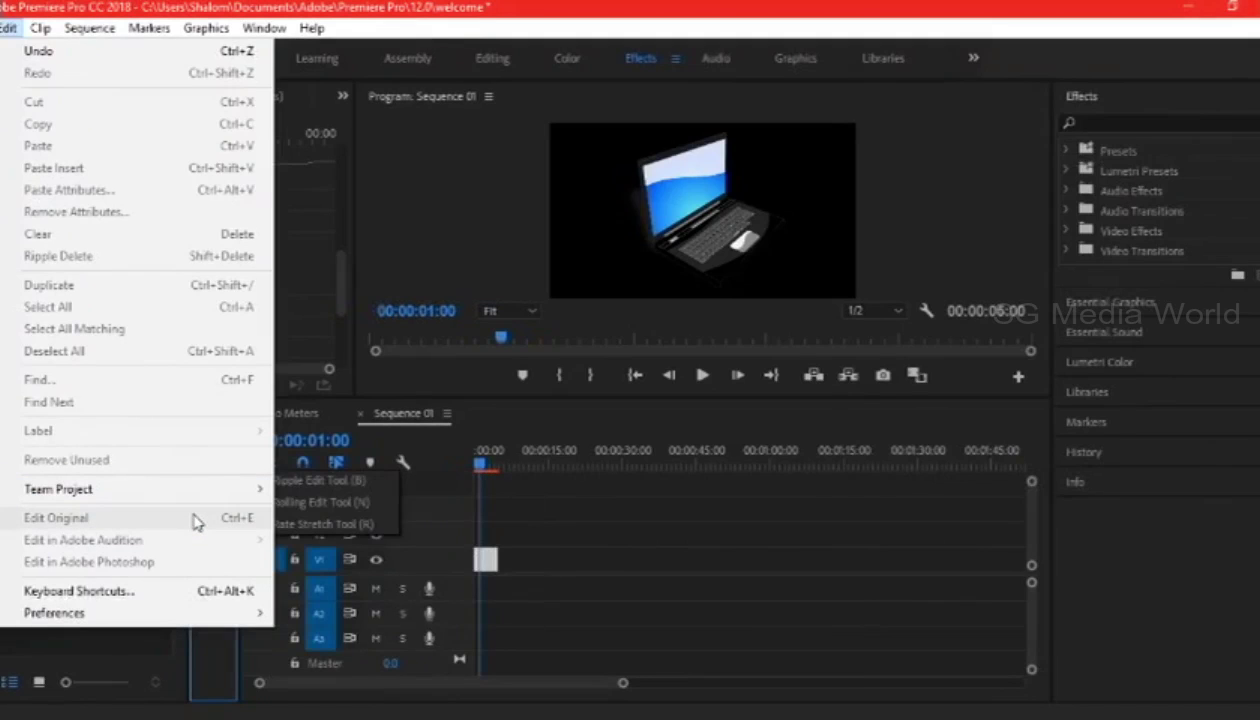
click(195, 516)
click(180, 540)
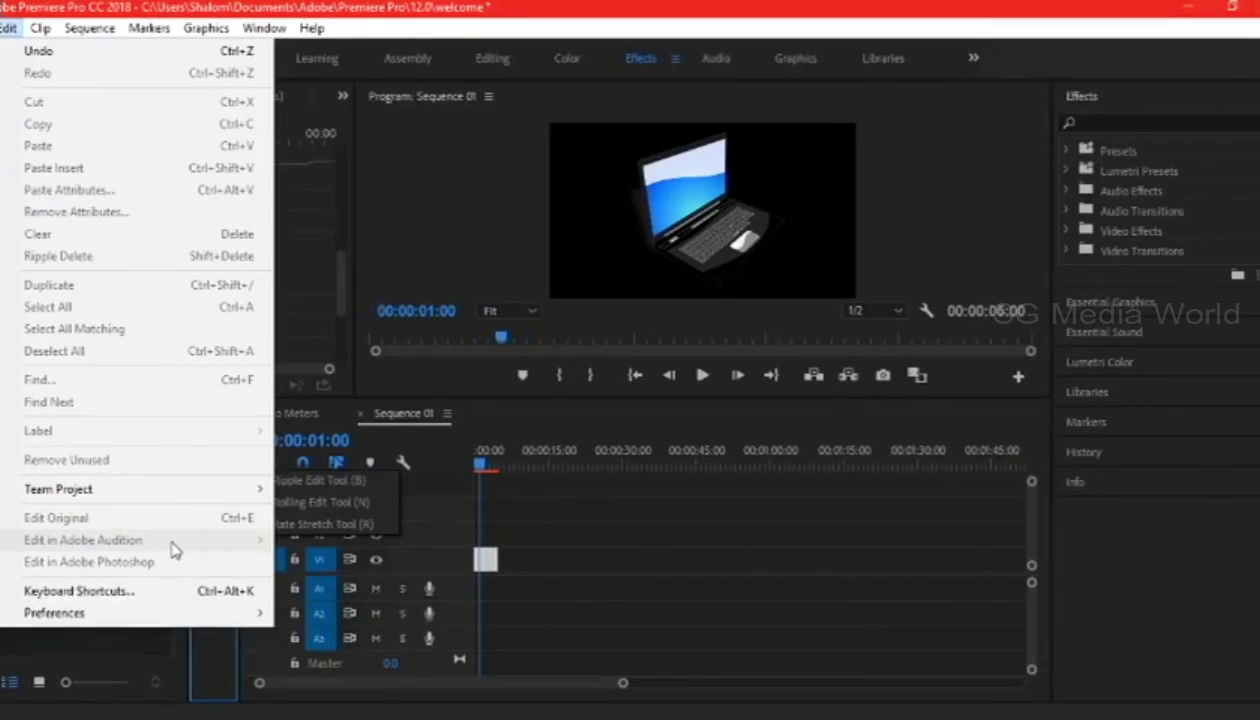
click(173, 545)
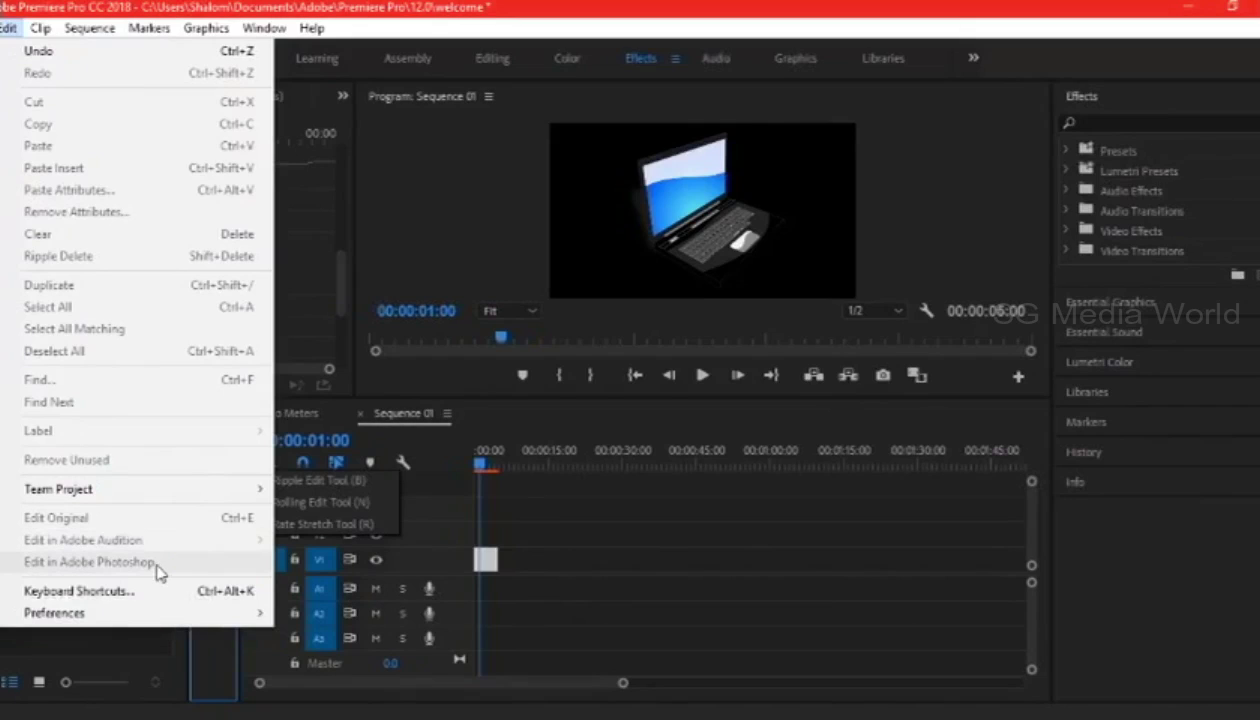
click(157, 566)
click(84, 594)
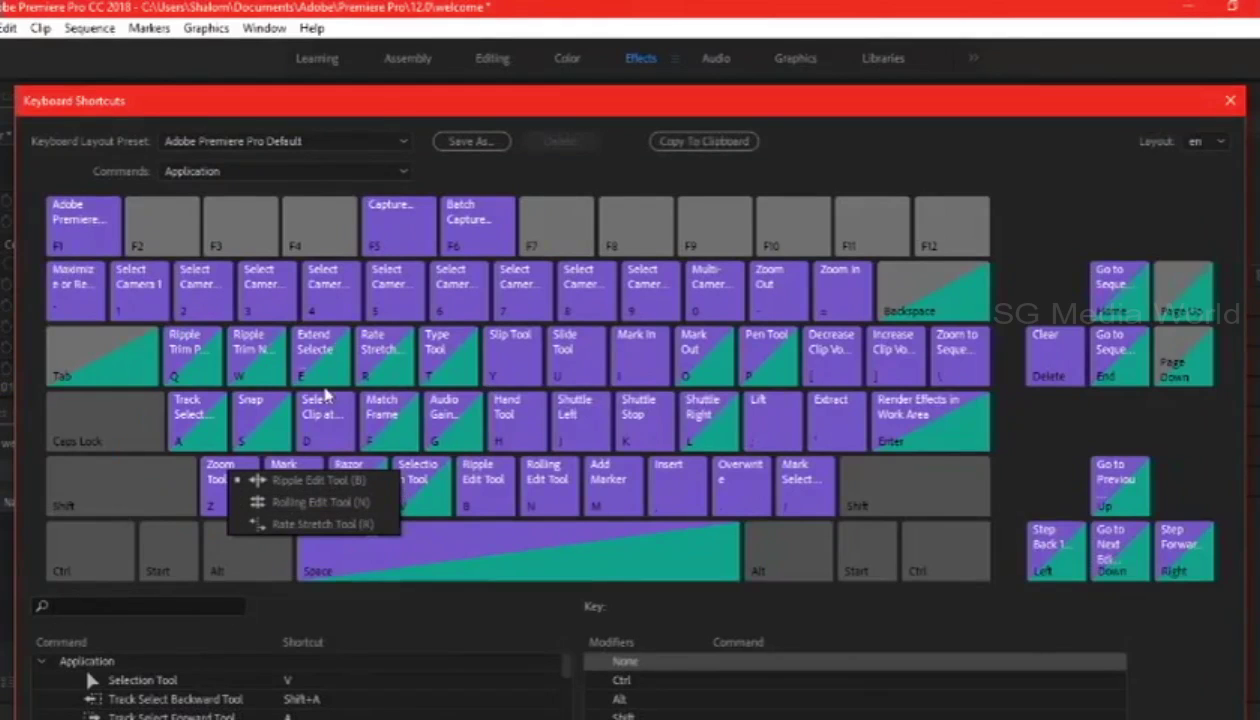
click(1231, 101)
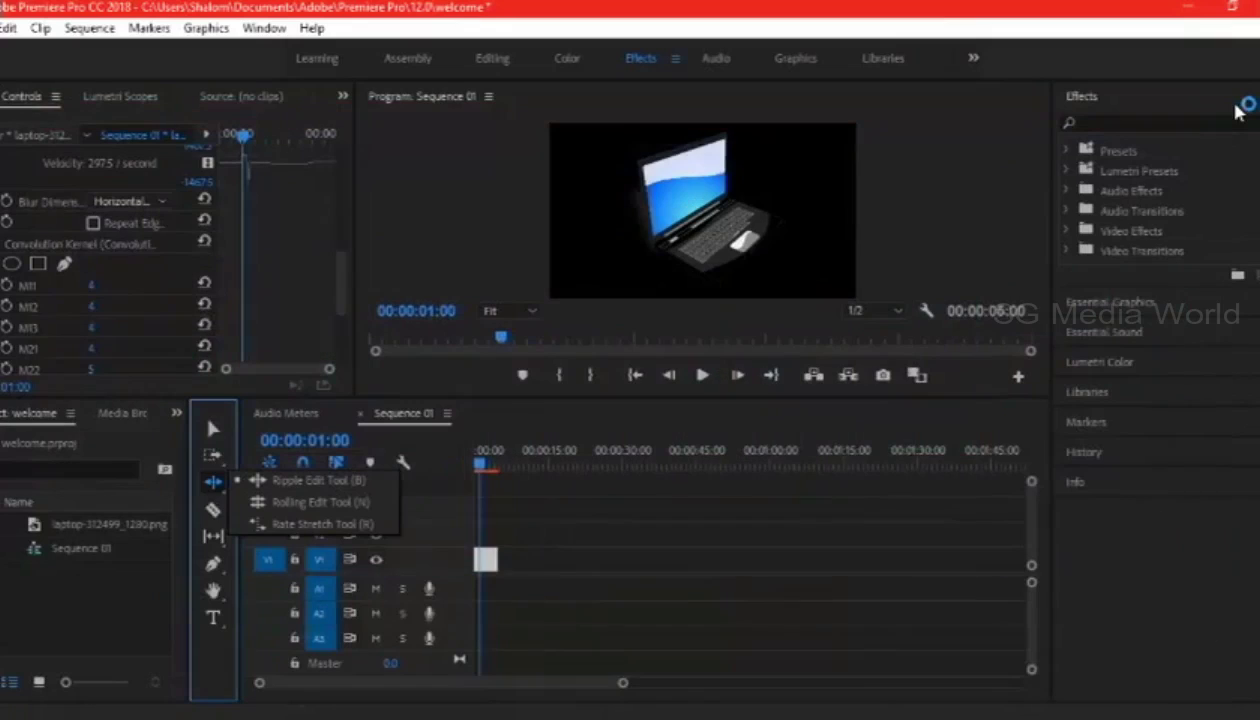
click(8, 28)
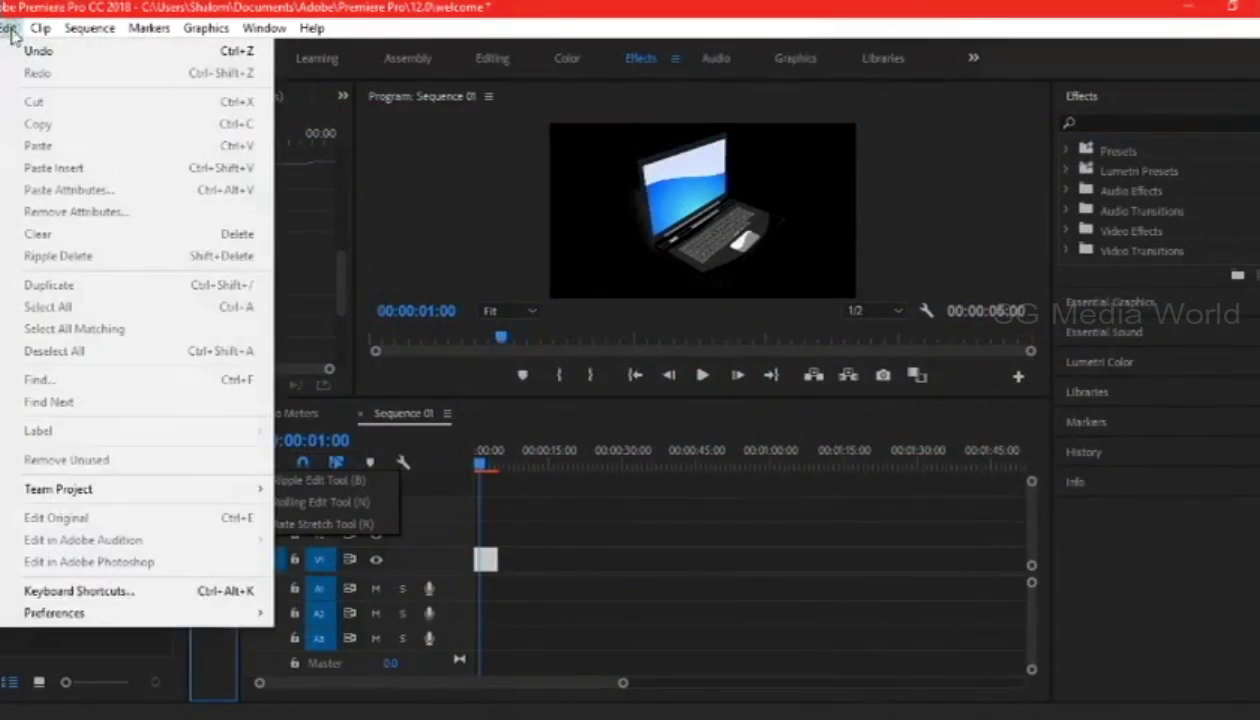
- Check the Text Engine options in Graphics preferences and close without changes
click(88, 614)
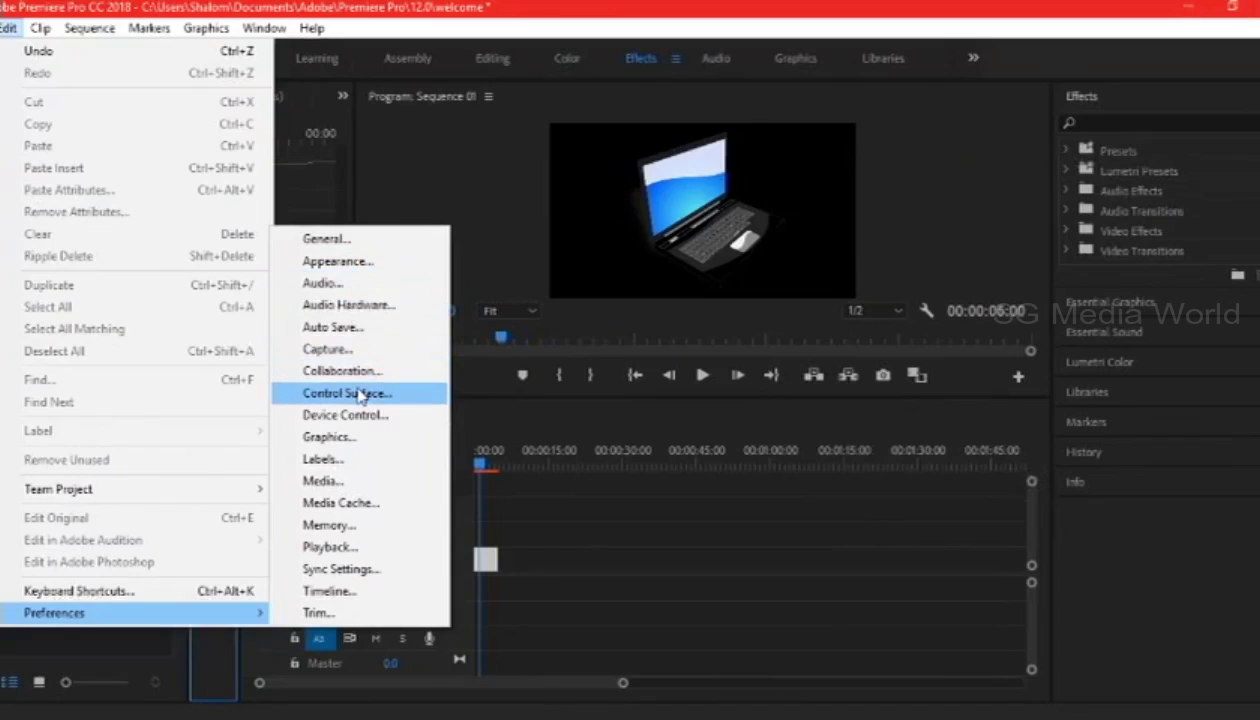
click(356, 440)
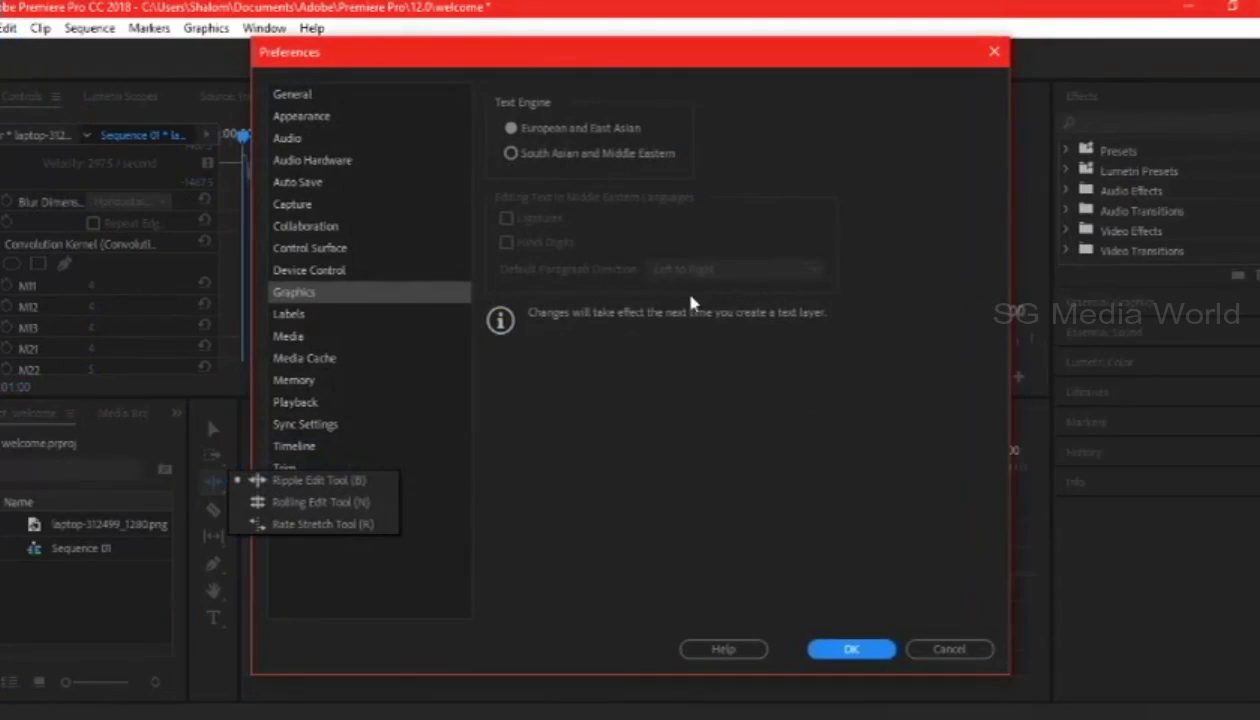
key(Return)
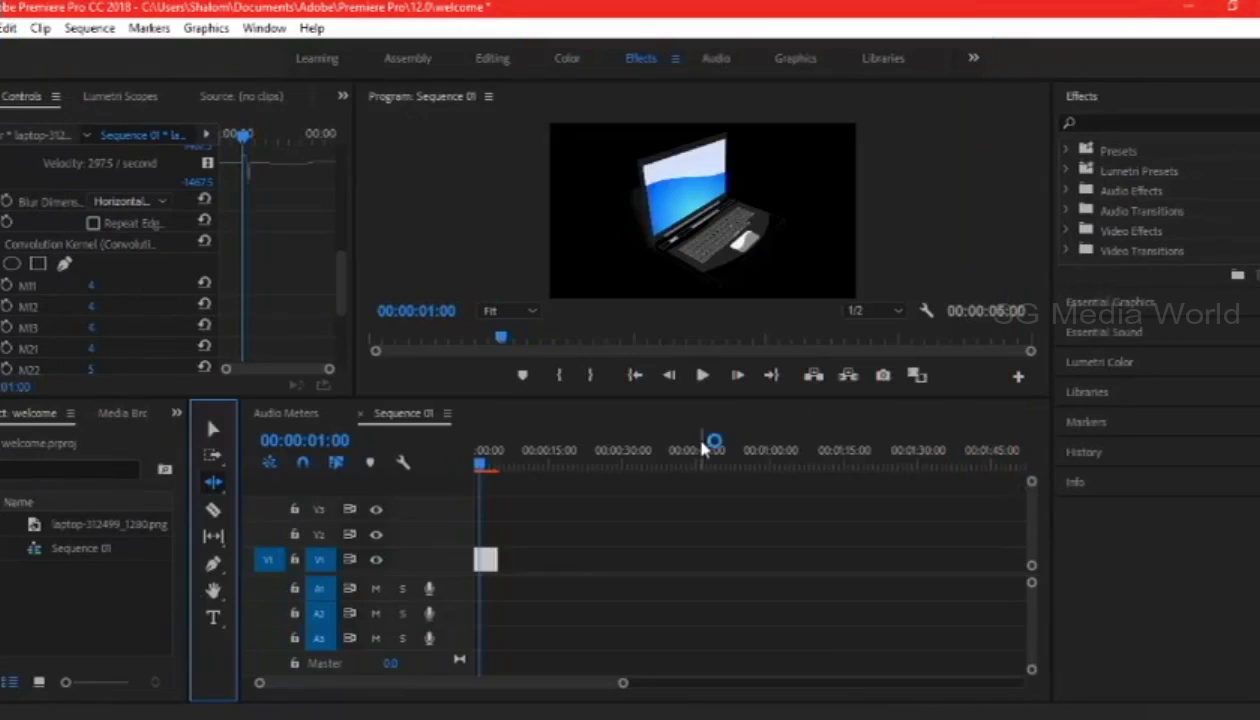
click(10, 27)
key(Right)
key(Right)
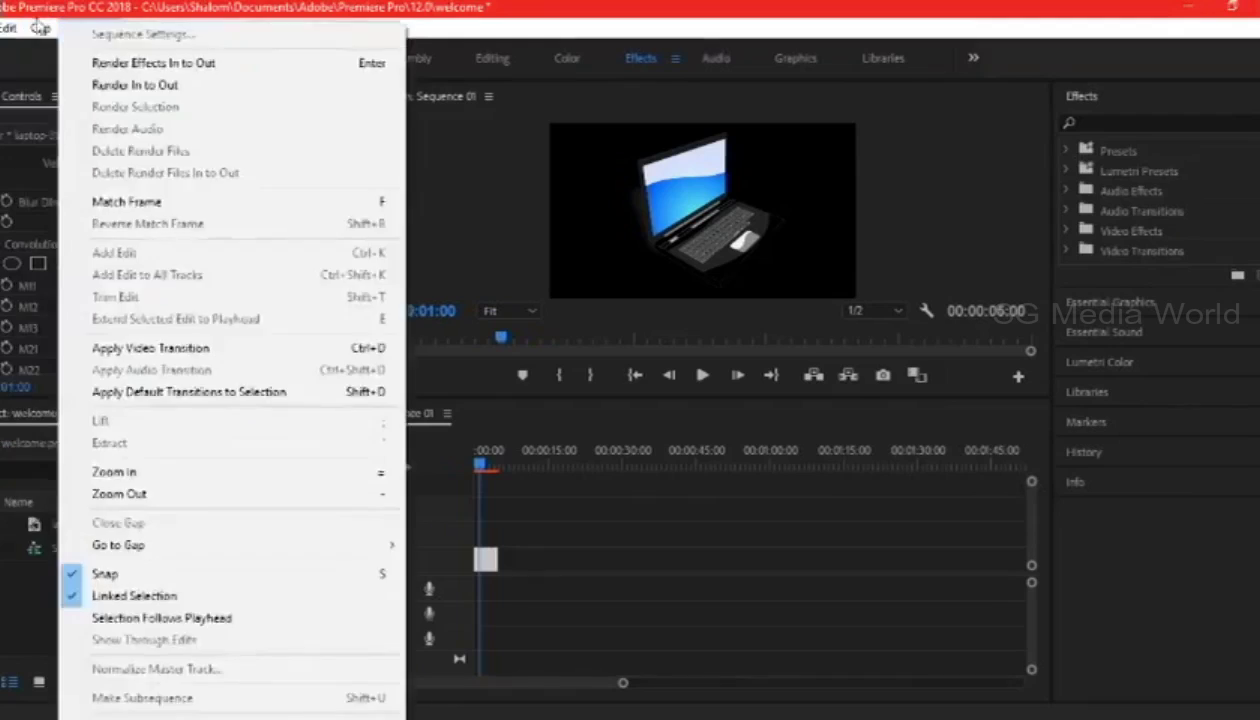
key(Left)
mouse_move(10, 28)
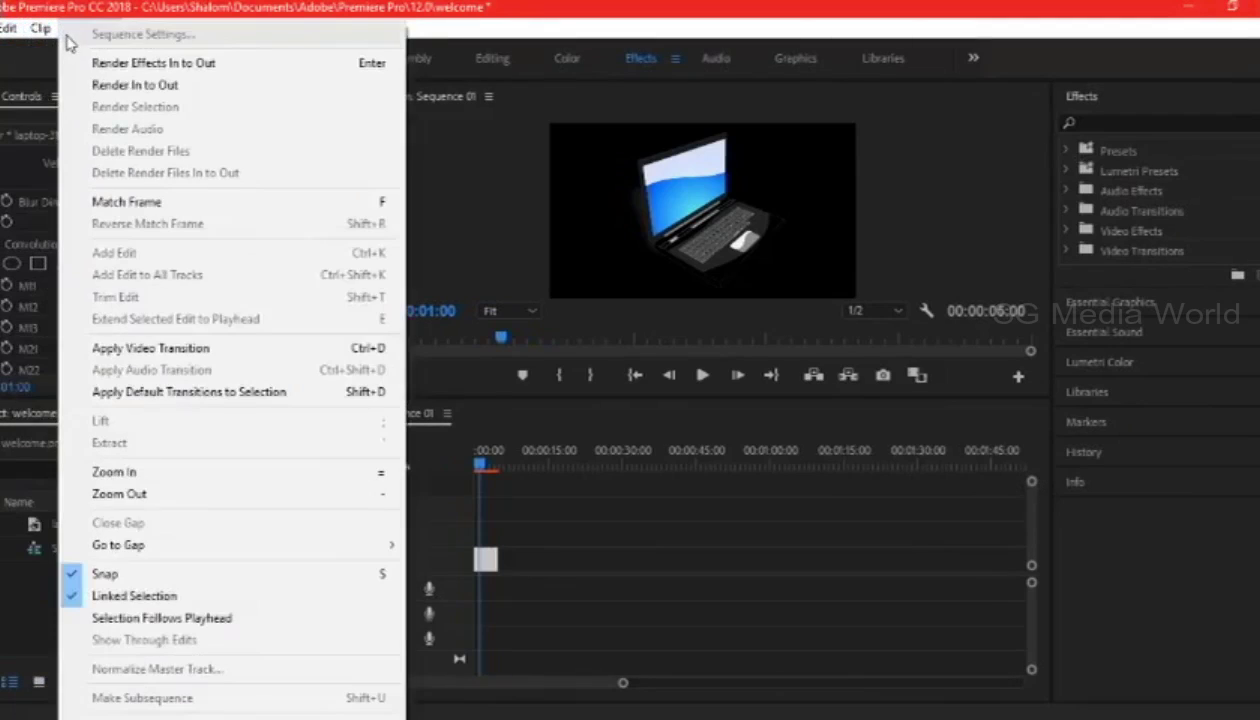
click(101, 28)
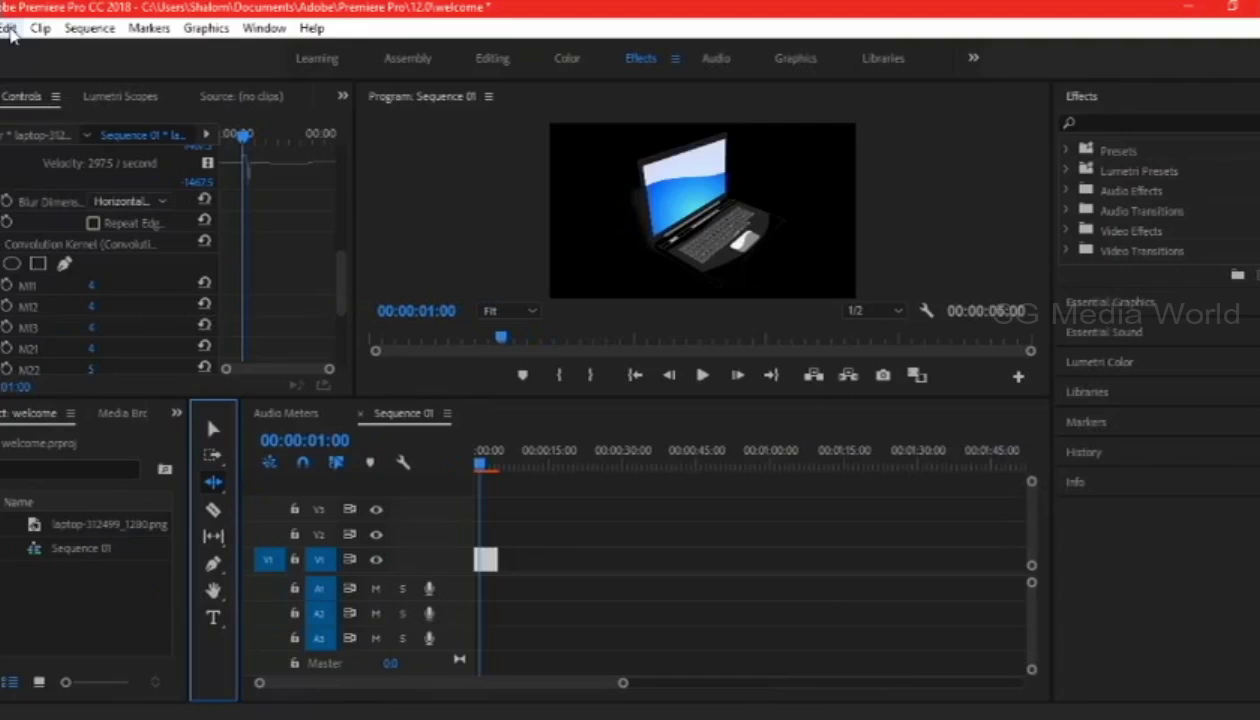
click(10, 30)
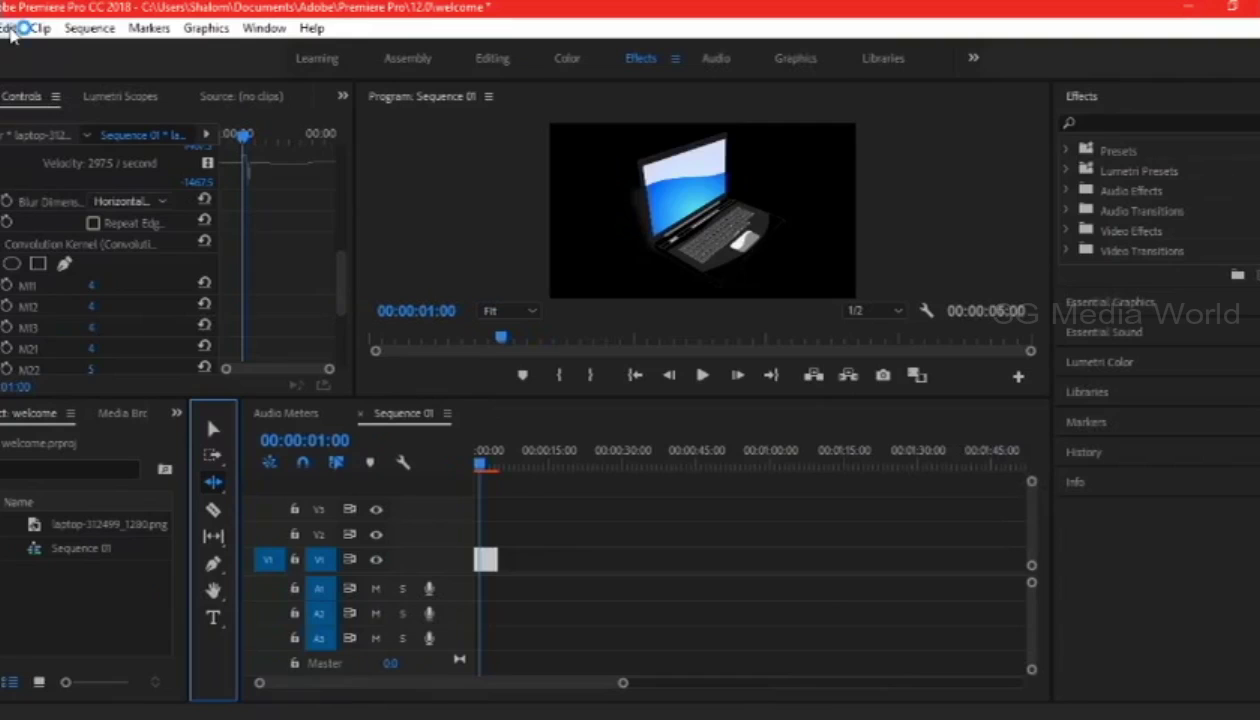